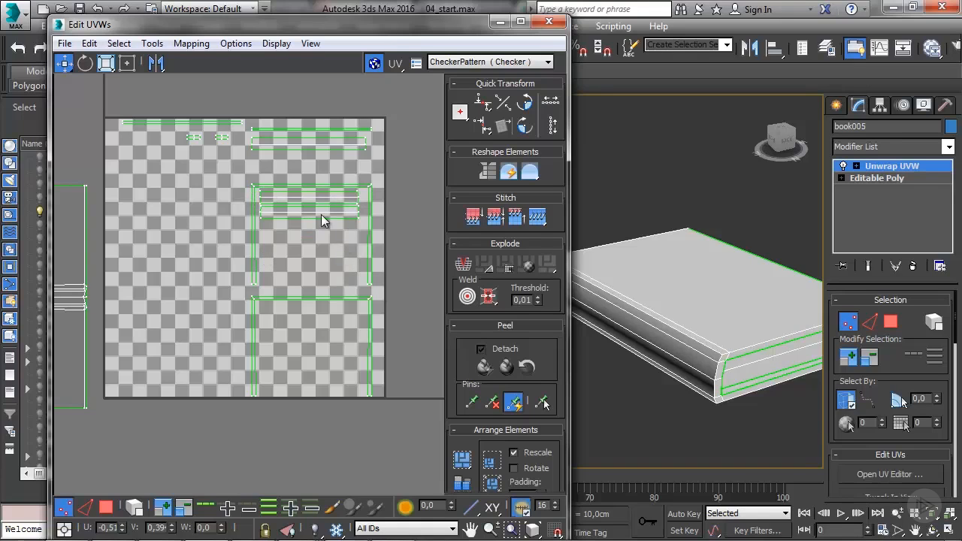
Break the two diagonal corner edges of the upper U-shaped UV shell to separate its side strips from the long strip
{"action": "left_click", "coordinate": [869, 322]}
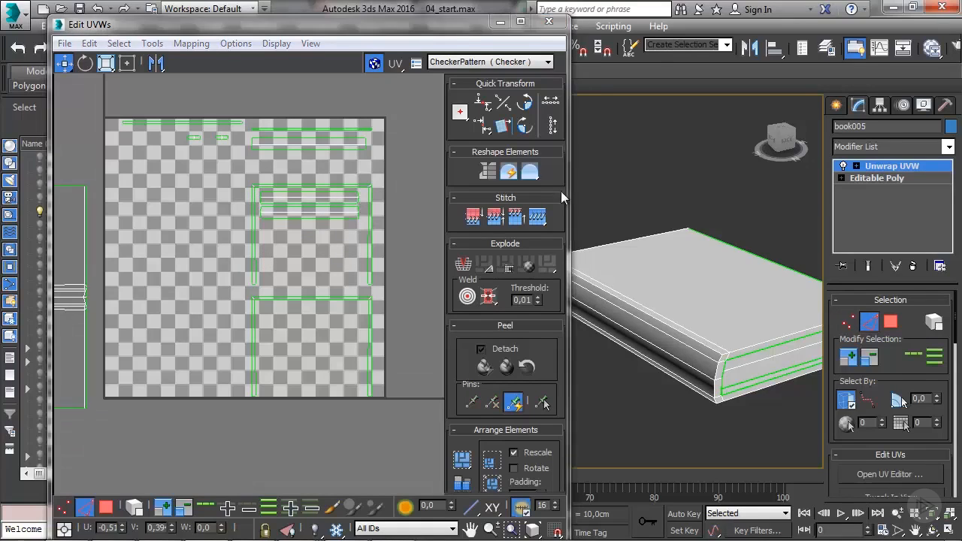
{"action": "middle_click_drag", "start_coordinate": [321, 191], "coordinate": [316, 190]}
{"action": "scroll", "coordinate": [319, 191], "scroll_direction": "up", "scroll_amount": 2}
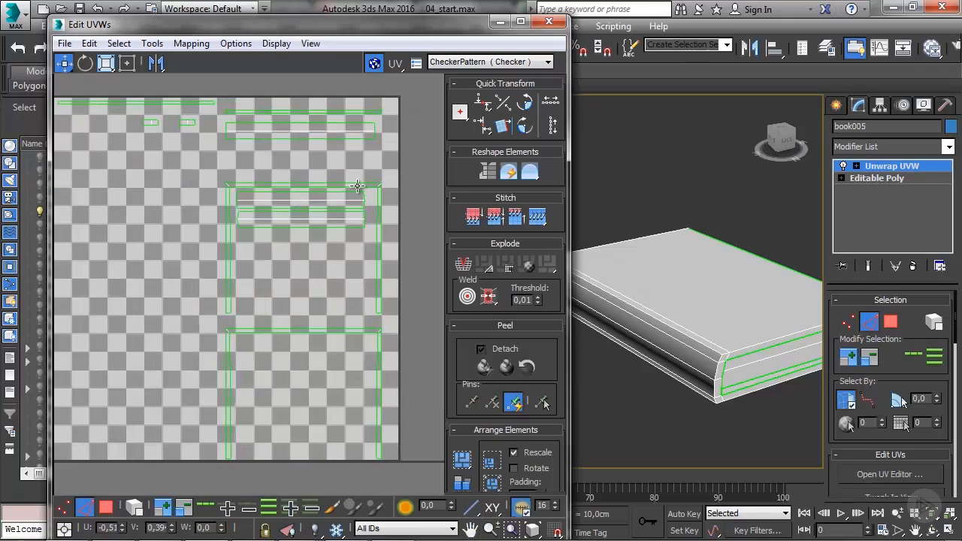
{"action": "scroll", "coordinate": [355, 186], "scroll_direction": "up", "scroll_amount": 5}
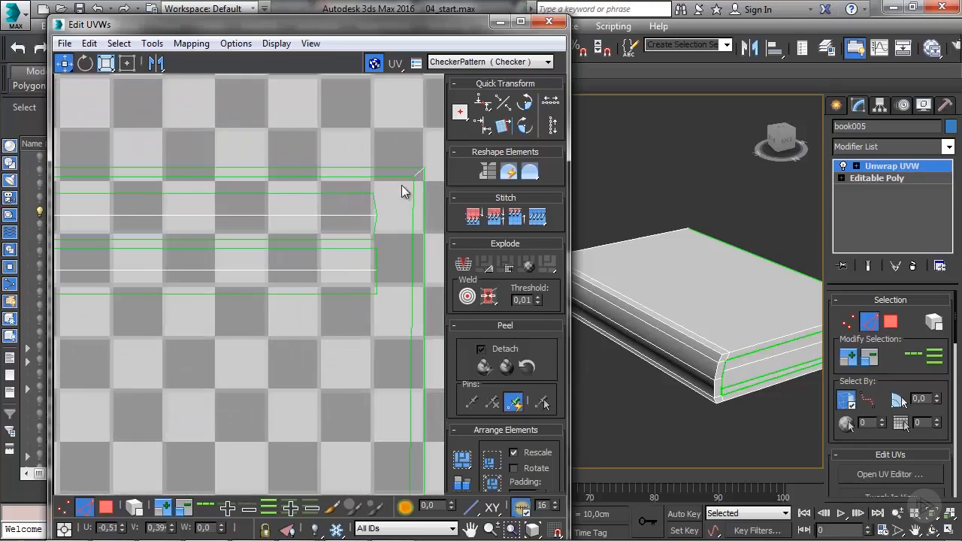
{"action": "left_click", "coordinate": [416, 172]}
{"action": "middle_click_drag", "start_coordinate": [315, 191], "coordinate": [98, 184]}
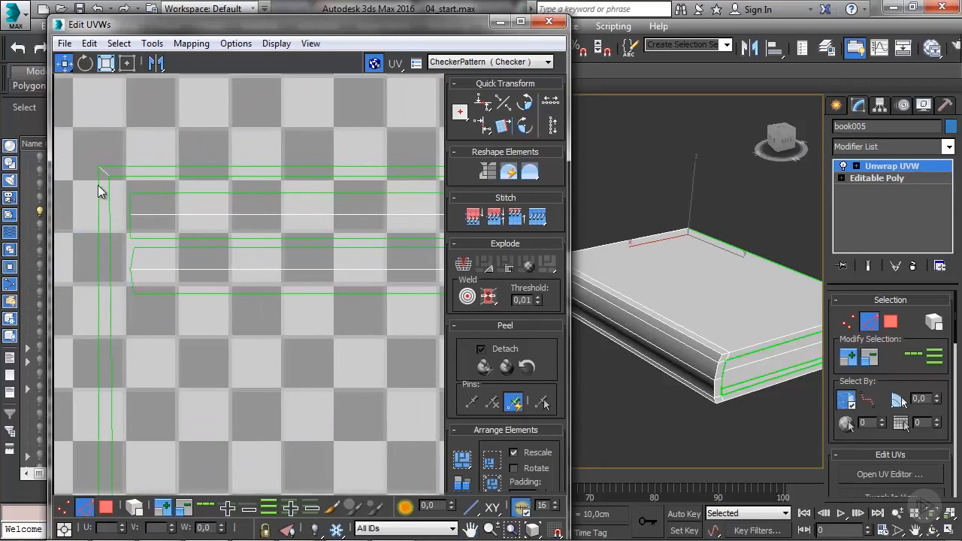
{"action": "left_click", "coordinate": [106, 174]}
{"action": "left_click", "coordinate": [463, 263]}
Break the diagonal corner edges of the lower U-shaped UV shell to detach its side strips
{"action": "scroll", "coordinate": [280, 278], "scroll_direction": "down", "scroll_amount": 4}
{"action": "scroll", "coordinate": [280, 299], "scroll_direction": "down", "scroll_amount": 1}
{"action": "middle_click_drag", "start_coordinate": [291, 357], "coordinate": [279, 234]}
{"action": "scroll", "coordinate": [279, 234], "scroll_direction": "up", "scroll_amount": 3}
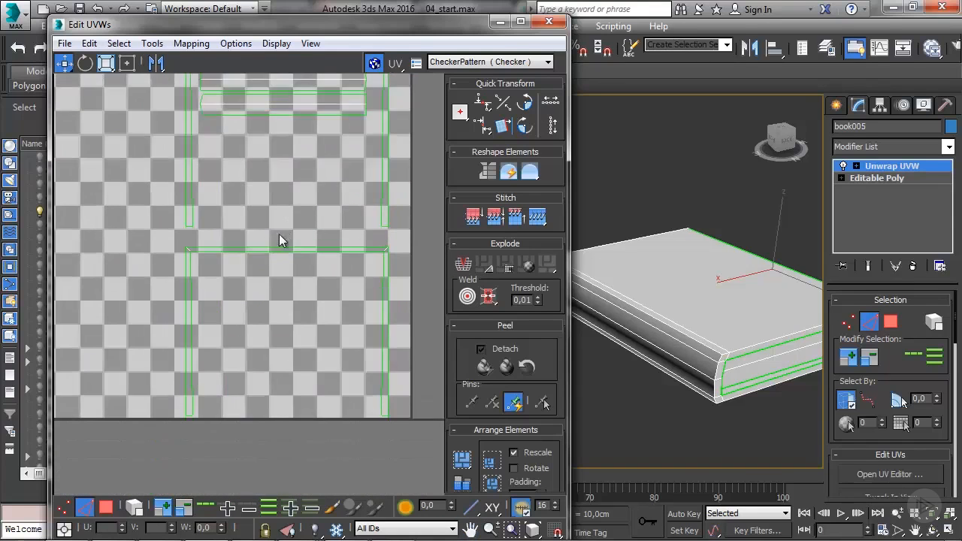
{"action": "middle_click_drag", "start_coordinate": [402, 263], "coordinate": [161, 262]}
{"action": "left_click", "coordinate": [165, 260]}
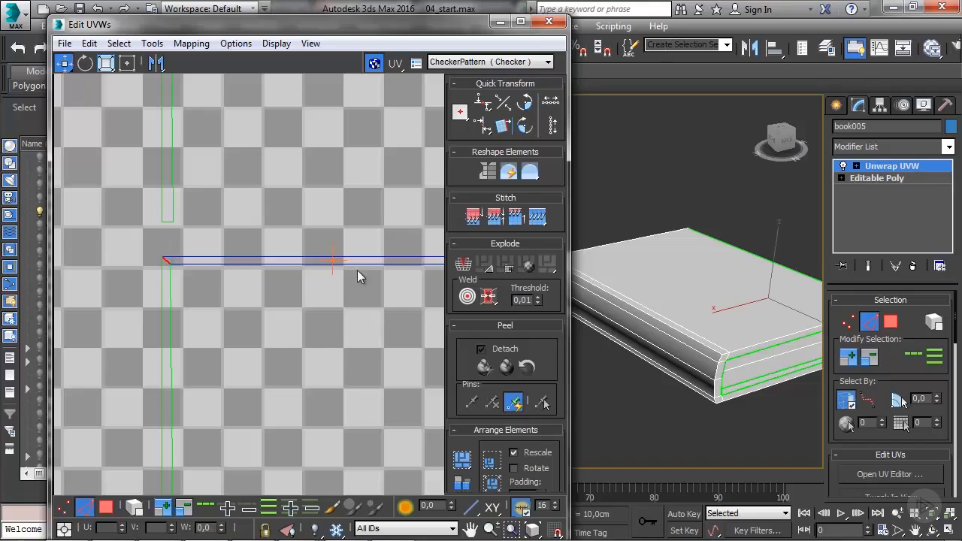
{"action": "left_click", "coordinate": [465, 267]}
Stitch the detached side strips onto the right-hand edges of the upper and lower cover halves
{"action": "scroll", "coordinate": [281, 320], "scroll_direction": "down", "scroll_amount": 3}
{"action": "scroll", "coordinate": [206, 322], "scroll_direction": "down", "scroll_amount": 2}
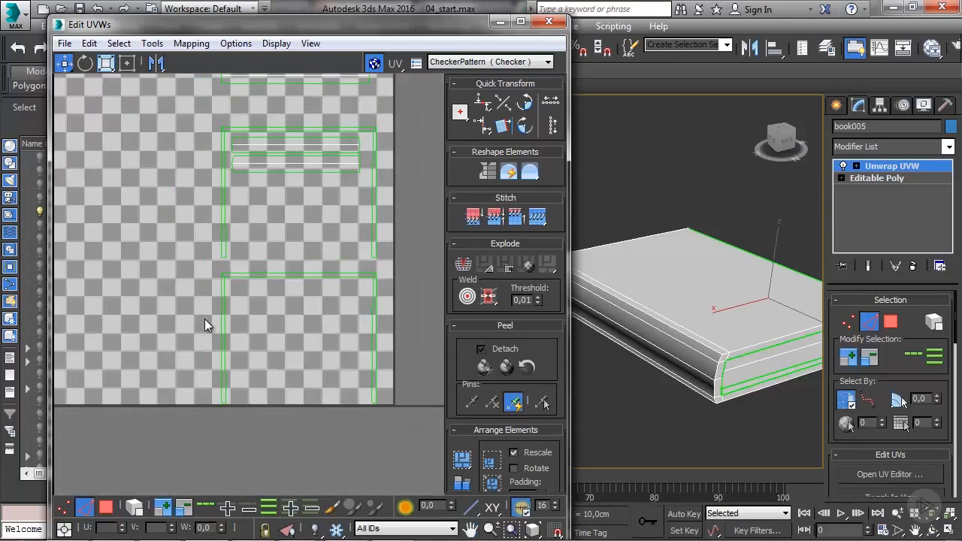
{"action": "middle_click_drag", "start_coordinate": [206, 323], "coordinate": [307, 333]}
{"action": "middle_click_drag", "start_coordinate": [213, 285], "coordinate": [303, 315]}
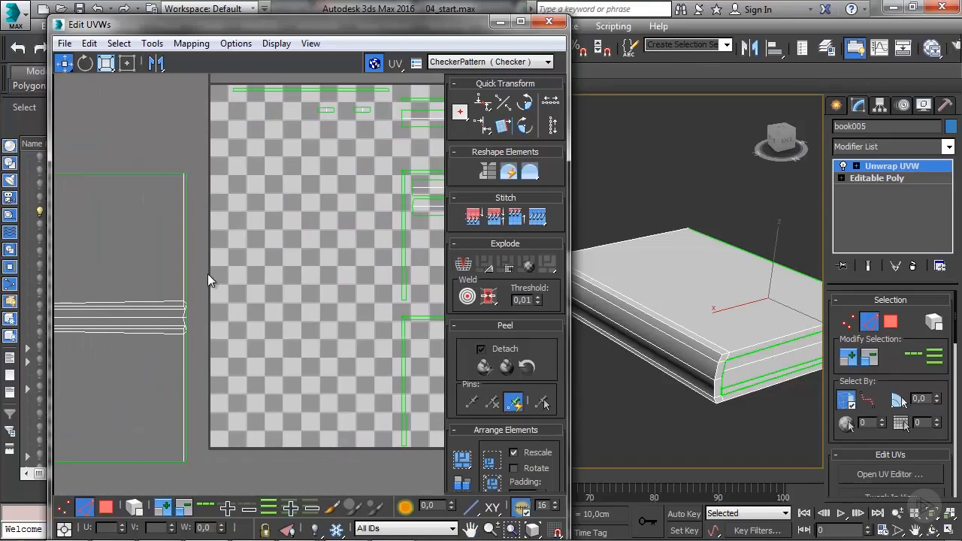
{"action": "left_click", "coordinate": [184, 255]}
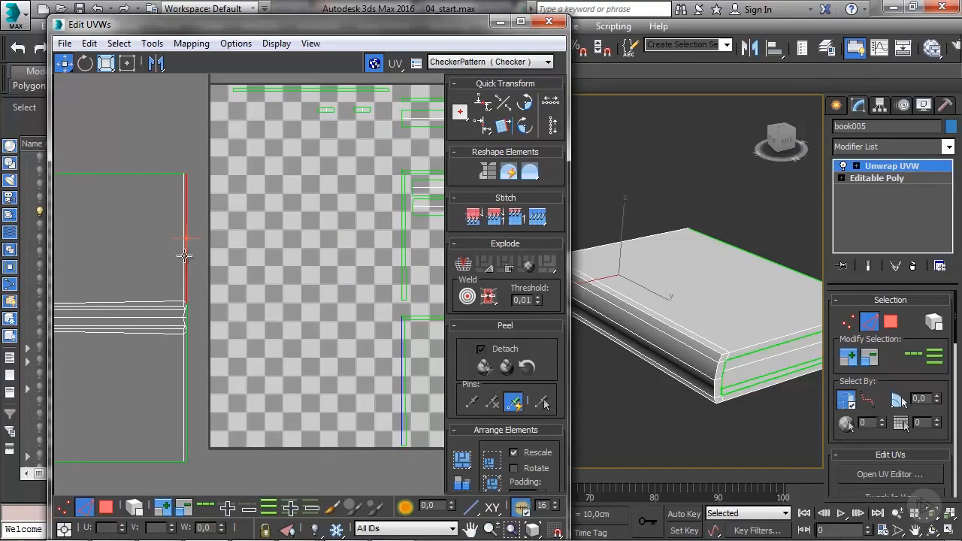
{"action": "left_click", "coordinate": [538, 218]}
{"action": "middle_click_drag", "start_coordinate": [236, 348], "coordinate": [249, 344]}
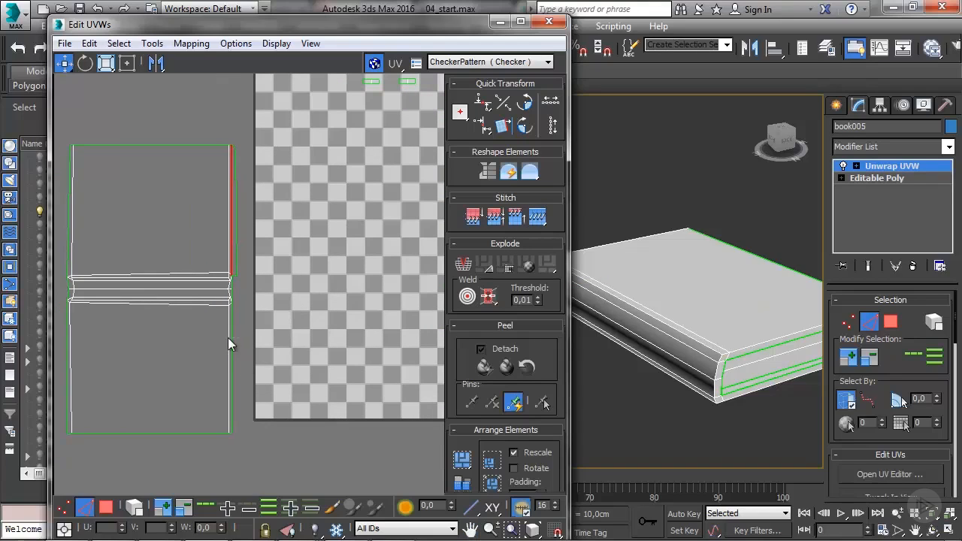
{"action": "left_click", "coordinate": [231, 337]}
{"action": "left_click", "coordinate": [537, 218]}
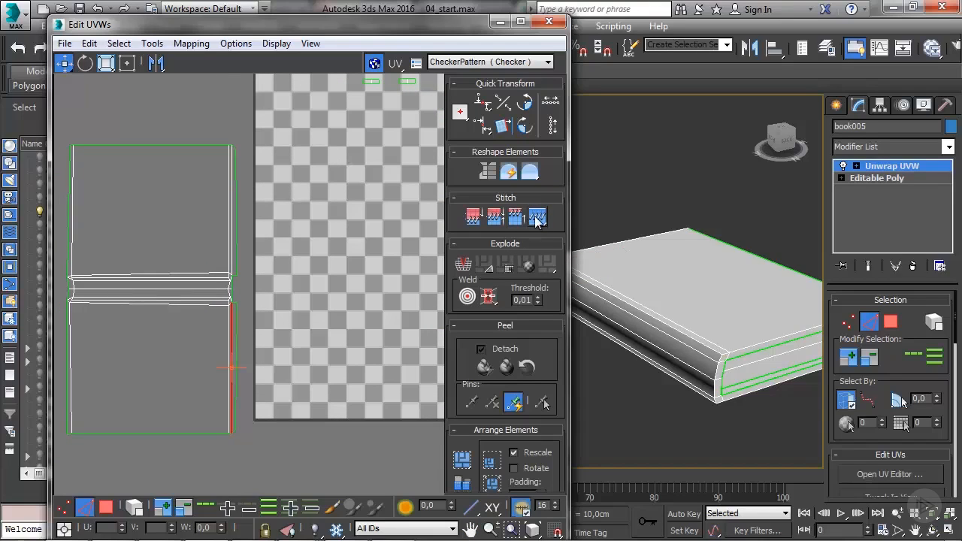
Stitch the matching side strips onto the left-hand edges of both cover halves
{"action": "middle_click_drag", "start_coordinate": [158, 308], "coordinate": [279, 326]}
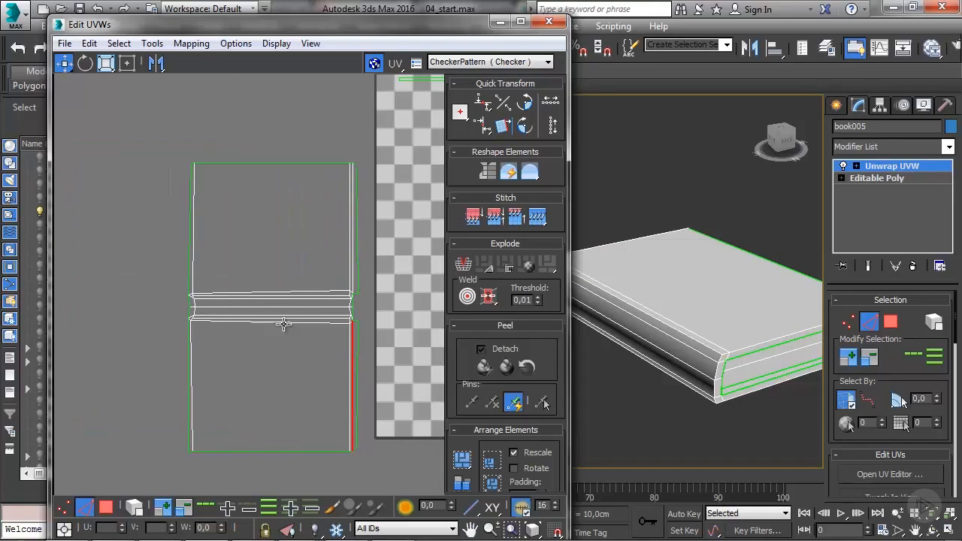
{"action": "left_click", "coordinate": [192, 260]}
{"action": "left_click", "coordinate": [190, 393]}
Stitch the thin long strips onto the top and bottom edges of the cover shell
{"action": "middle_click_drag", "start_coordinate": [209, 351], "coordinate": [146, 326]}
{"action": "scroll", "coordinate": [163, 309], "scroll_direction": "down", "scroll_amount": 2}
{"action": "left_click", "coordinate": [190, 204]}
{"action": "middle_click_drag", "start_coordinate": [193, 218], "coordinate": [165, 223]}
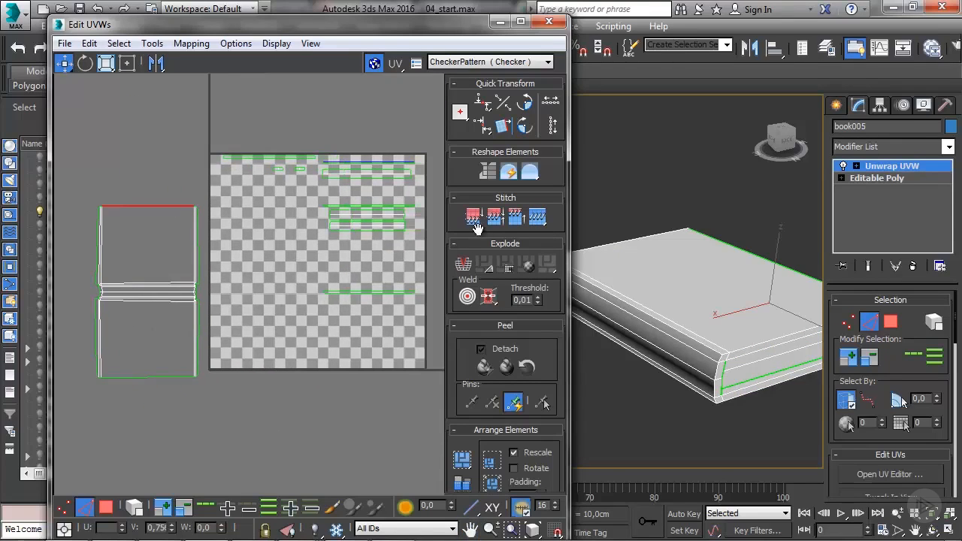
{"action": "left_click", "coordinate": [150, 377]}
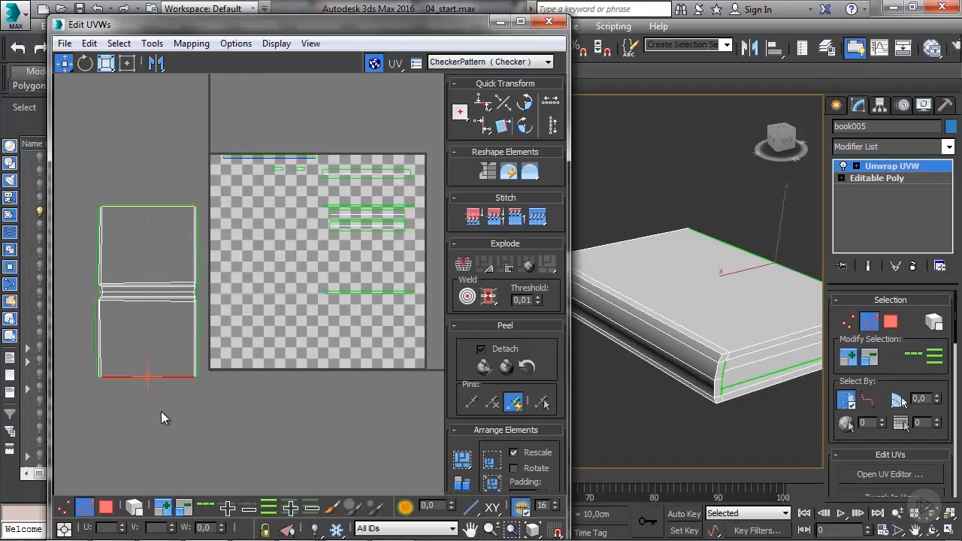
{"action": "left_click", "coordinate": [537, 217]}
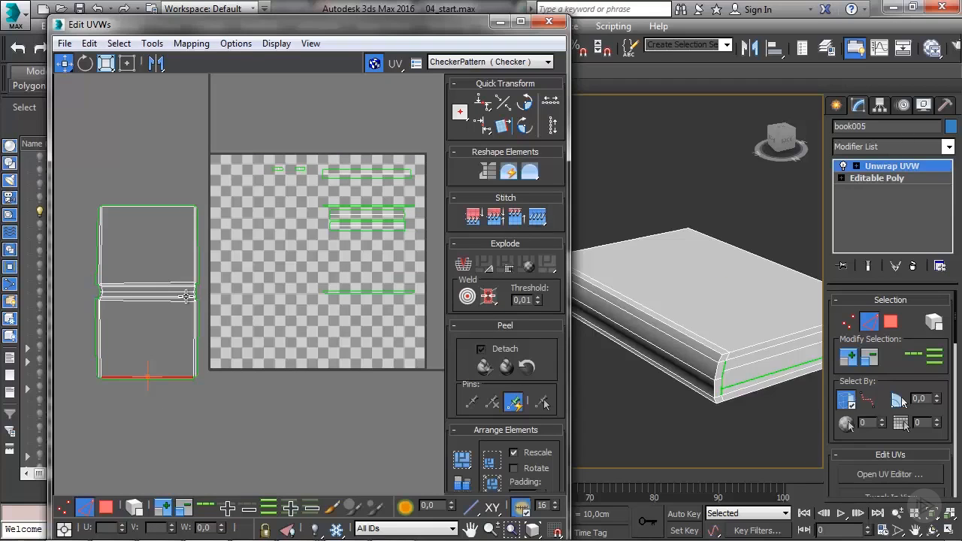
Examine the stitched cover shell around the spine ends and along its outer border strips
{"action": "middle_click_drag", "start_coordinate": [186, 296], "coordinate": [278, 278]}
{"action": "scroll", "coordinate": [282, 279], "scroll_direction": "up", "scroll_amount": 5}
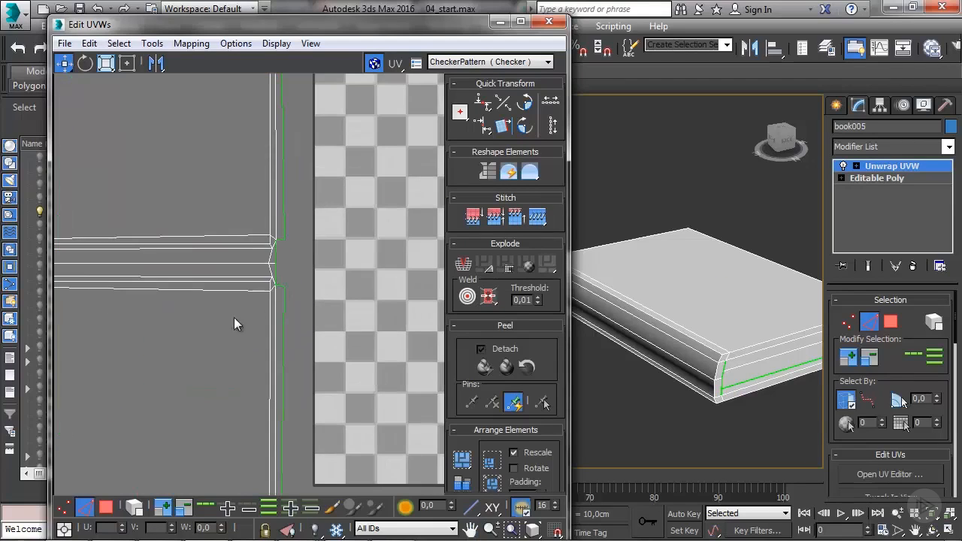
{"action": "scroll", "coordinate": [152, 348], "scroll_direction": "down", "scroll_amount": 3}
{"action": "middle_click_drag", "start_coordinate": [206, 345], "coordinate": [335, 307]}
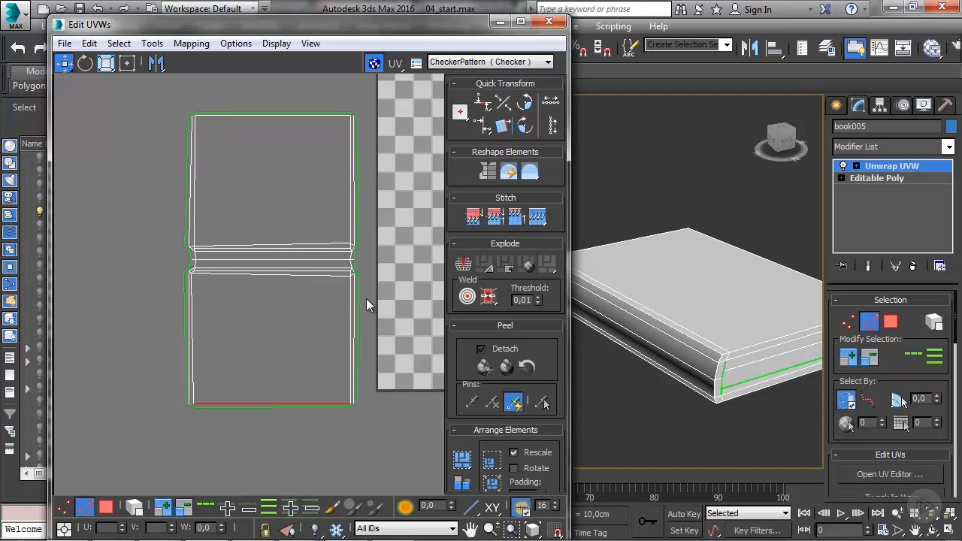
{"action": "middle_click_drag", "start_coordinate": [290, 183], "coordinate": [263, 262]}
{"action": "scroll", "coordinate": [262, 262], "scroll_direction": "up", "scroll_amount": 2}
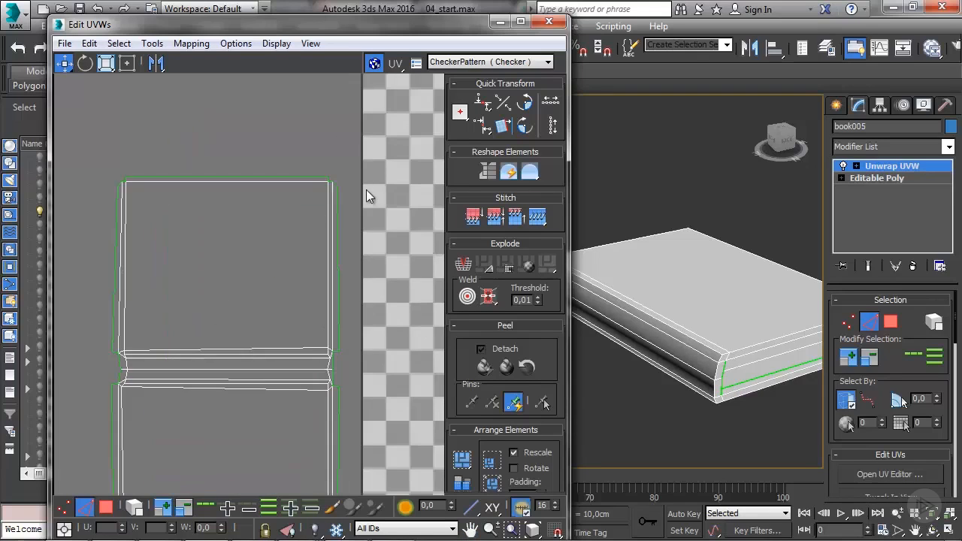
{"action": "scroll", "coordinate": [230, 210], "scroll_direction": "down", "scroll_amount": 3}
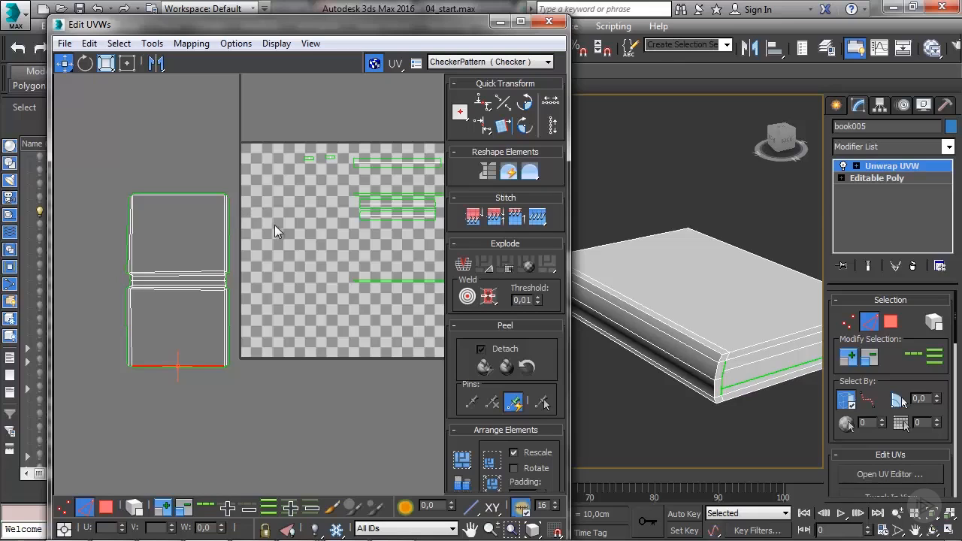
Find the matching long strip and stitch it to the outer bottom edge of the cover shell
{"action": "scroll", "coordinate": [331, 224], "scroll_direction": "up", "scroll_amount": 3}
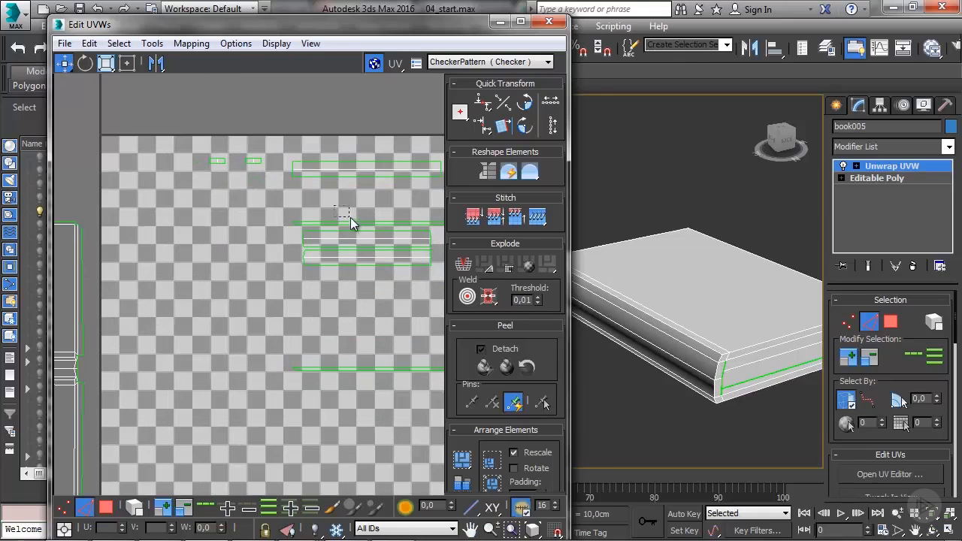
{"action": "left_click_drag", "start_coordinate": [365, 227], "coordinate": [366, 228]}
{"action": "scroll", "coordinate": [233, 297], "scroll_direction": "down", "scroll_amount": 4}
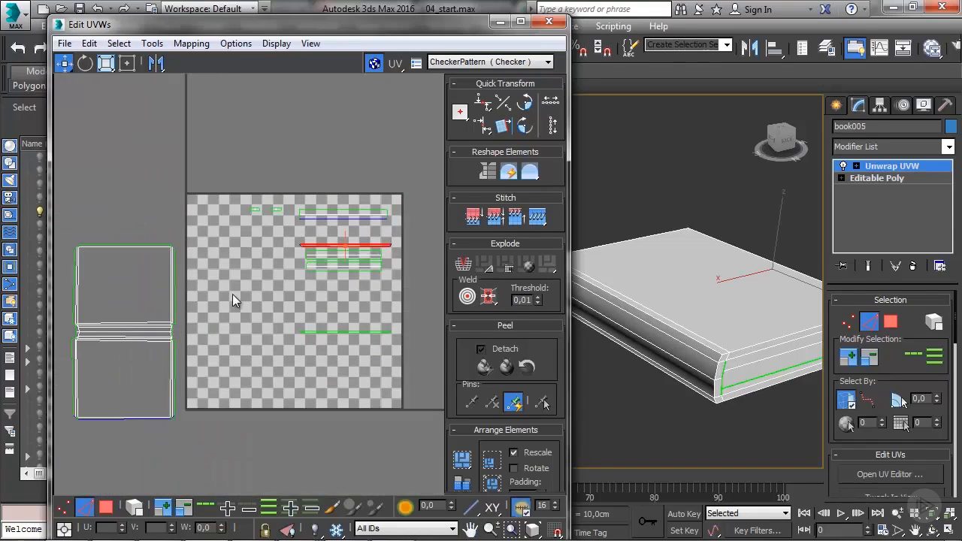
{"action": "middle_click_drag", "start_coordinate": [172, 370], "coordinate": [235, 331]}
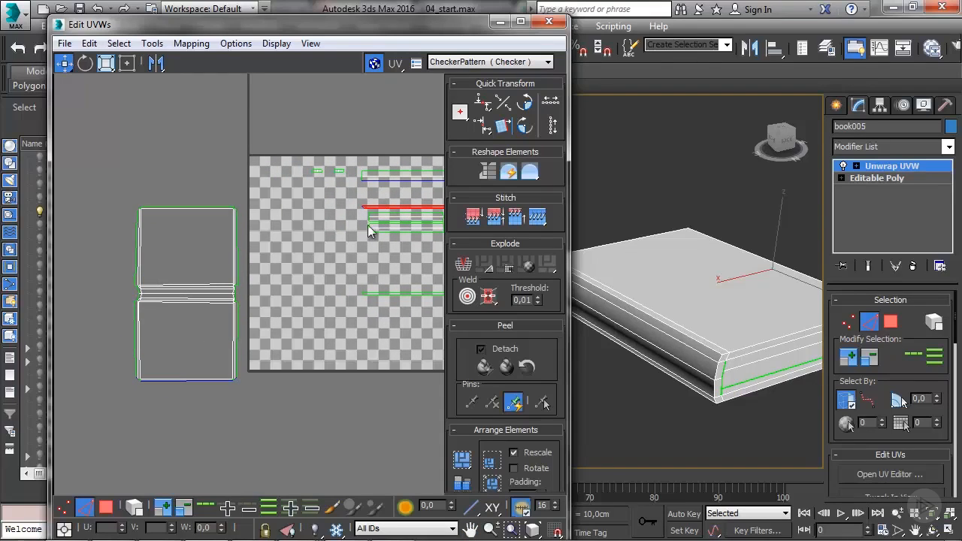
{"action": "middle_click_drag", "start_coordinate": [219, 346], "coordinate": [217, 300]}
{"action": "left_click", "coordinate": [163, 337]}
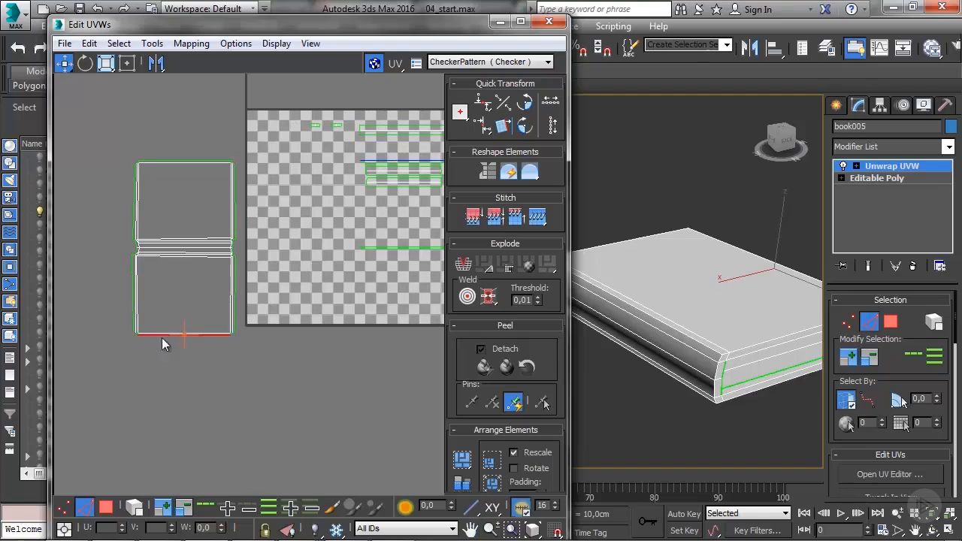
{"action": "left_click", "coordinate": [516, 217]}
Stitch the remaining long strip to the outer top edge of the cover shell
{"action": "scroll", "coordinate": [221, 193], "scroll_direction": "up", "scroll_amount": 3}
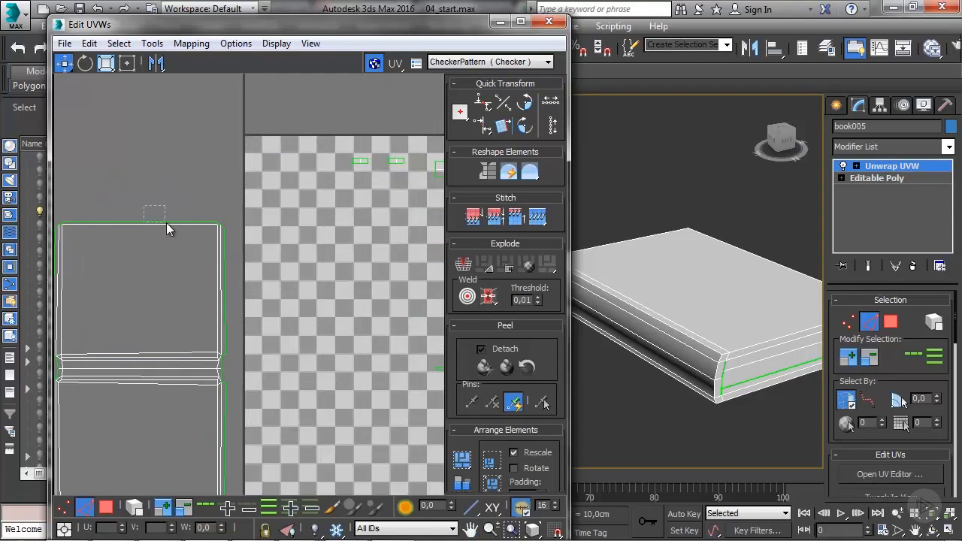
{"action": "left_click_drag", "start_coordinate": [170, 224], "coordinate": [169, 225]}
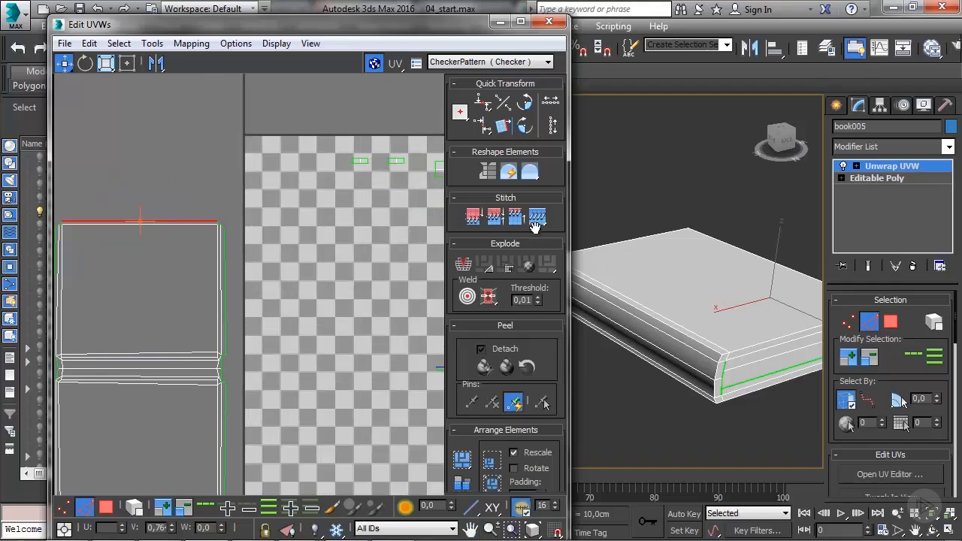
{"action": "scroll", "coordinate": [273, 305], "scroll_direction": "up", "scroll_amount": 5}
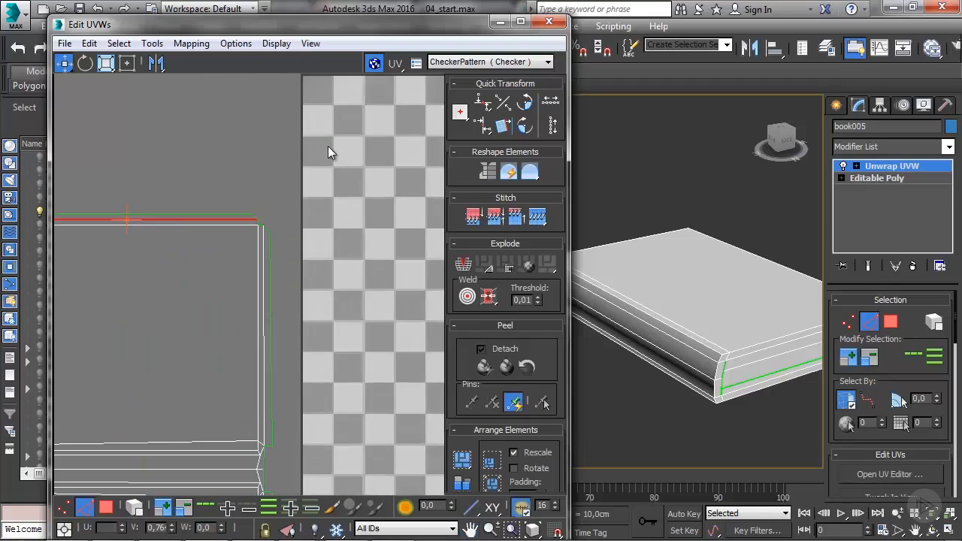
Inspect the upper-right corner of the cover shell and select its short corner edges
{"action": "middle_click_drag", "start_coordinate": [139, 335], "coordinate": [275, 275]}
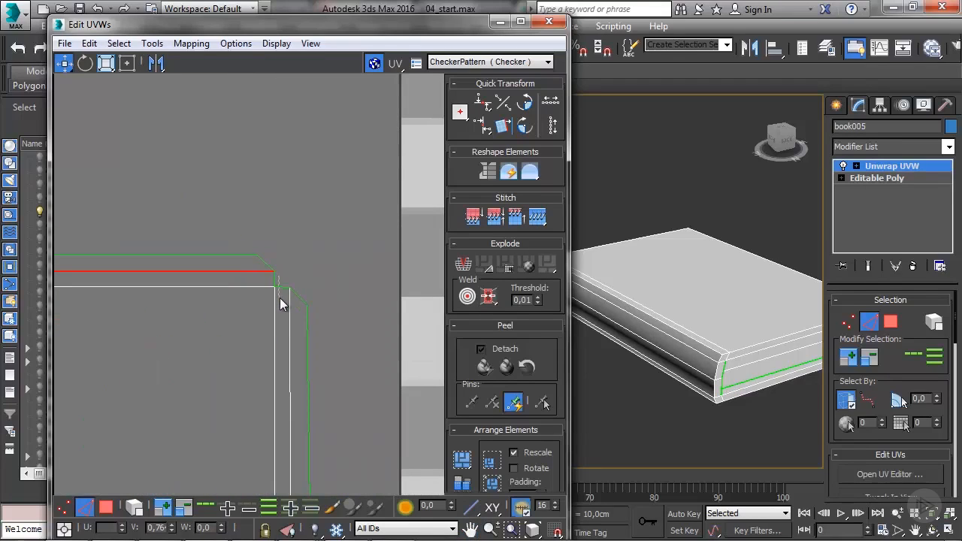
{"action": "left_click", "coordinate": [281, 294]}
{"action": "middle_click_drag", "start_coordinate": [196, 332], "coordinate": [276, 290]}
{"action": "scroll", "coordinate": [276, 291], "scroll_direction": "down", "scroll_amount": 5}
{"action": "middle_click_drag", "start_coordinate": [312, 339], "coordinate": [367, 255]}
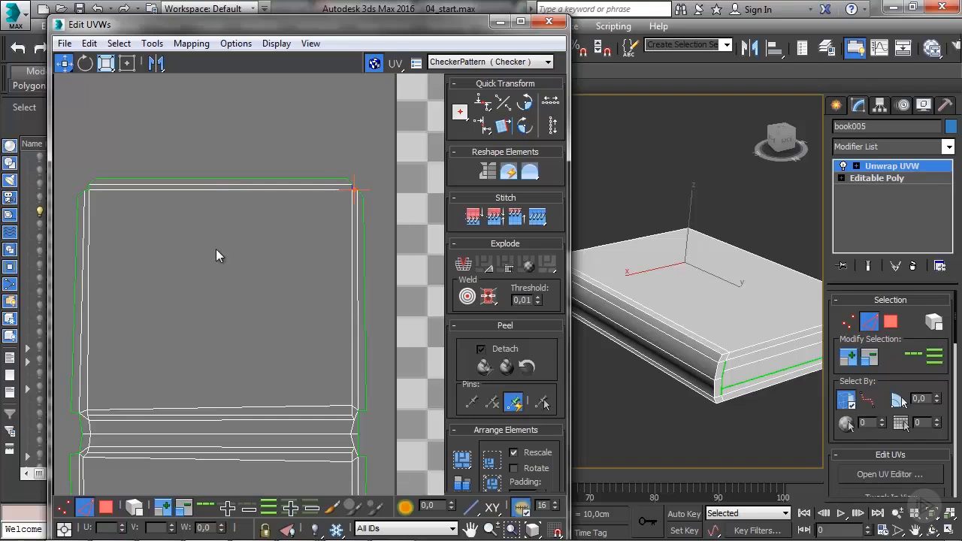
Identify where the two small spine-end pieces belong and stitch one onto the two edges at the spine's right end
{"action": "scroll", "coordinate": [192, 339], "scroll_direction": "down", "scroll_amount": 5}
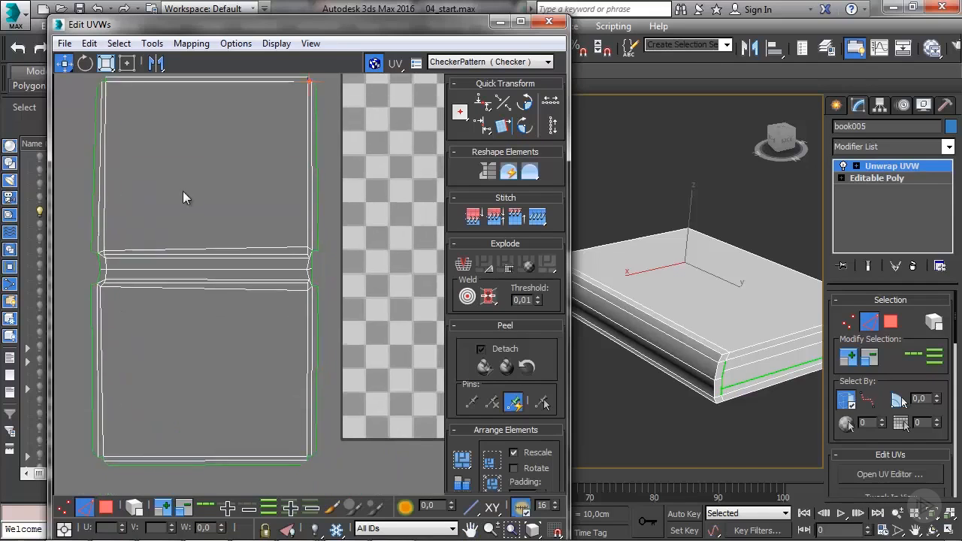
{"action": "middle_click_drag", "start_coordinate": [296, 258], "coordinate": [180, 296]}
{"action": "middle_click_drag", "start_coordinate": [210, 205], "coordinate": [227, 323]}
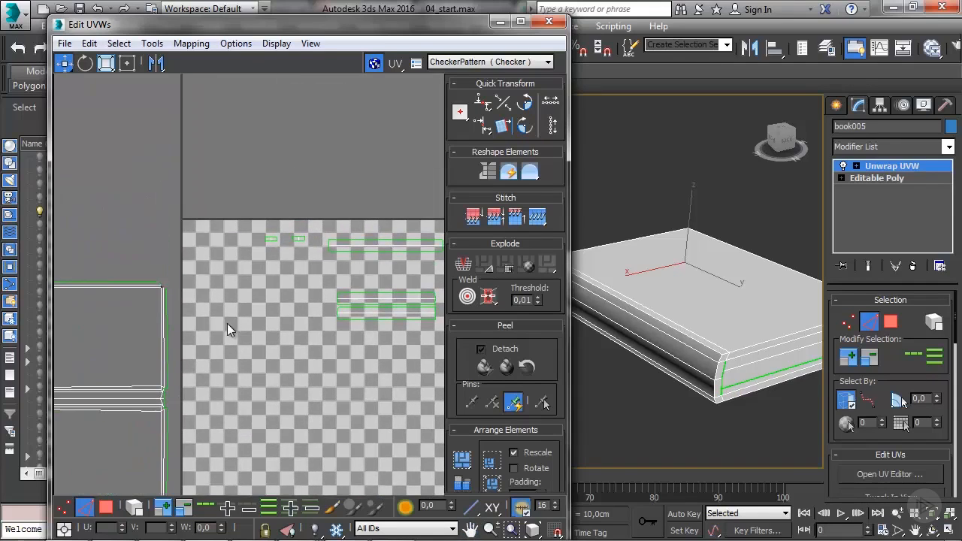
{"action": "scroll", "coordinate": [245, 294], "scroll_direction": "up", "scroll_amount": 4}
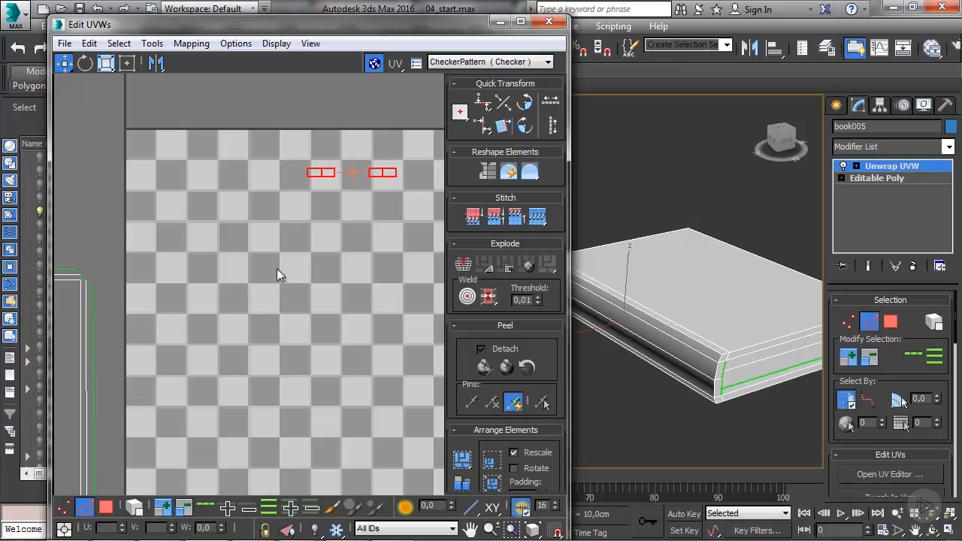
{"action": "scroll", "coordinate": [210, 328], "scroll_direction": "down", "scroll_amount": 4}
{"action": "middle_click_drag", "start_coordinate": [176, 333], "coordinate": [359, 236]}
{"action": "scroll", "coordinate": [331, 266], "scroll_direction": "up", "scroll_amount": 3}
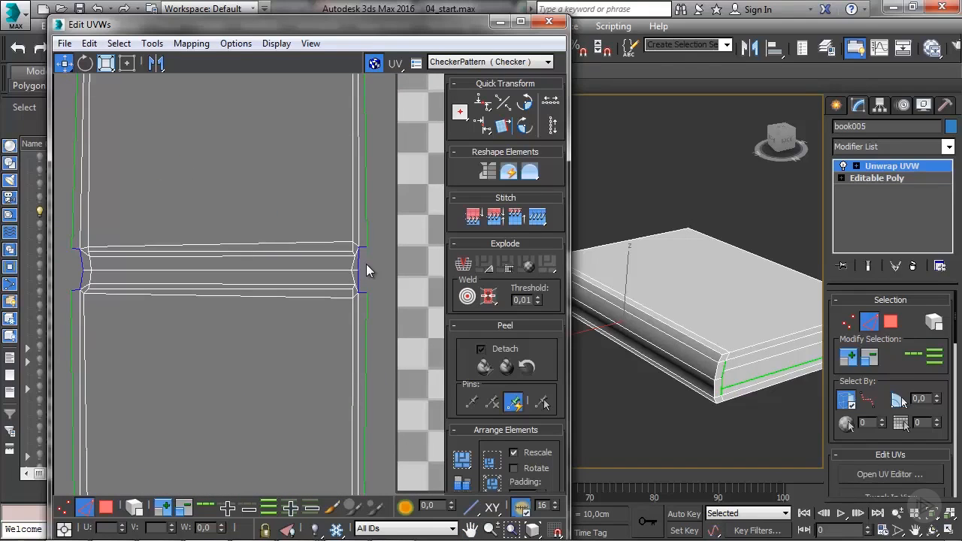
{"action": "scroll", "coordinate": [366, 264], "scroll_direction": "up", "scroll_amount": 2}
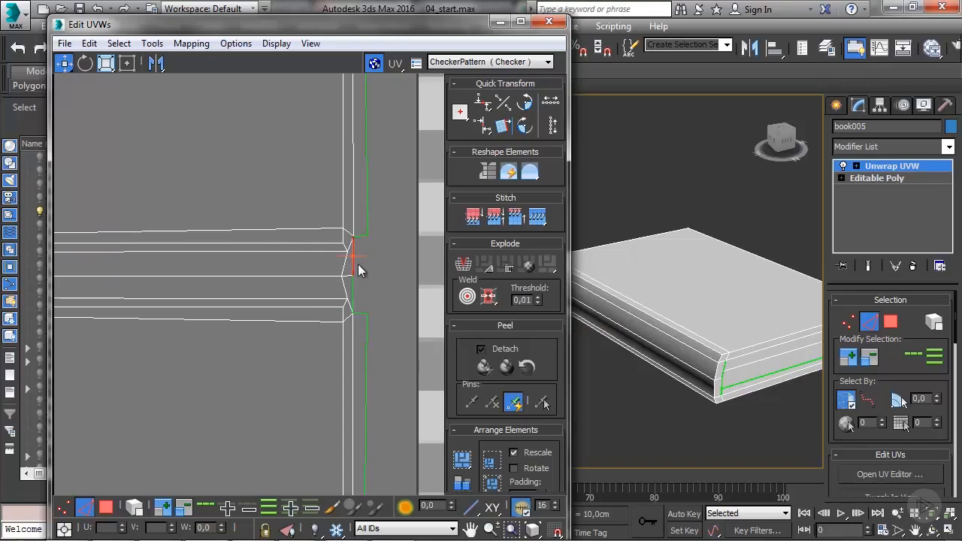
{"action": "left_click", "coordinate": [350, 285], "text": "ctrl"}
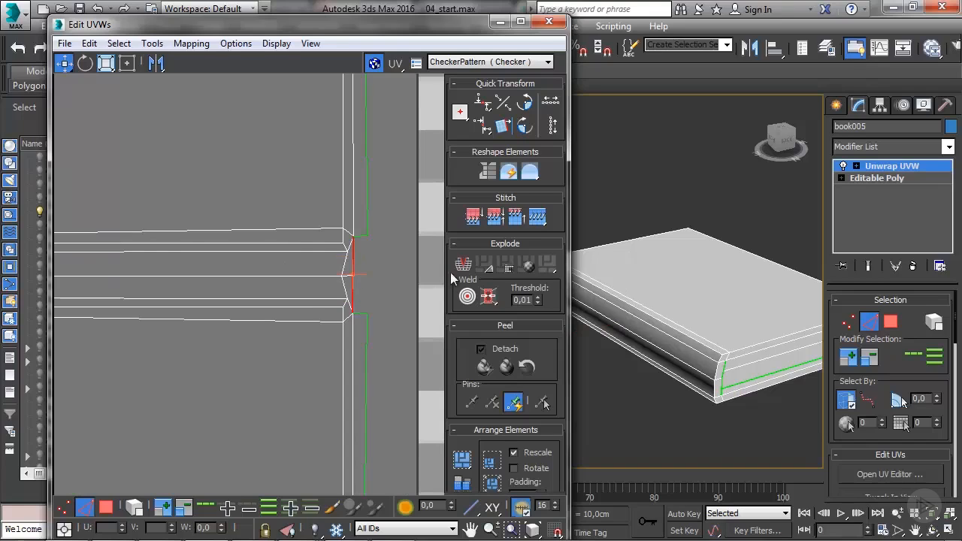
{"action": "left_click", "coordinate": [538, 219]}
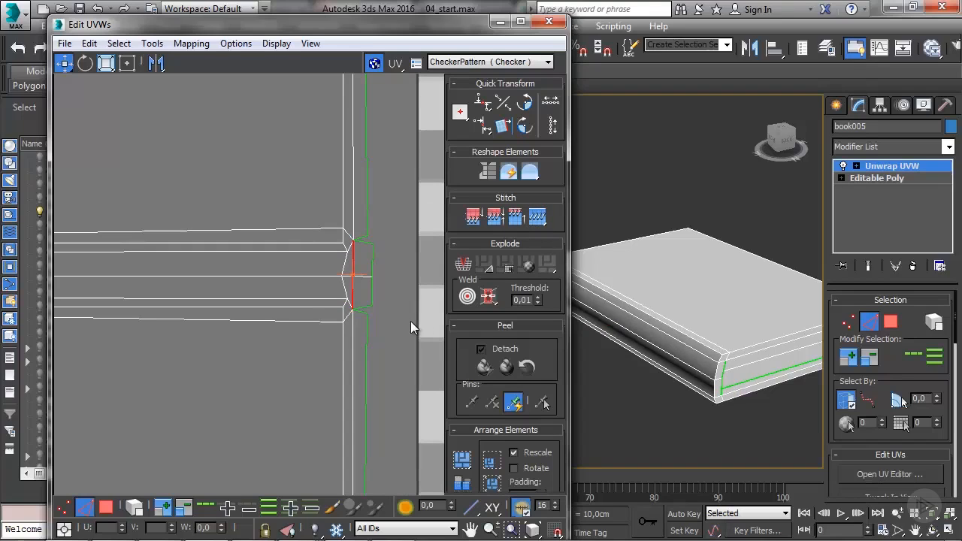
Stitch the short edges above and below the spine-end piece at the spine's right end to the neighbouring border strips
{"action": "left_click", "coordinate": [365, 239]}
{"action": "left_click", "coordinate": [537, 218]}
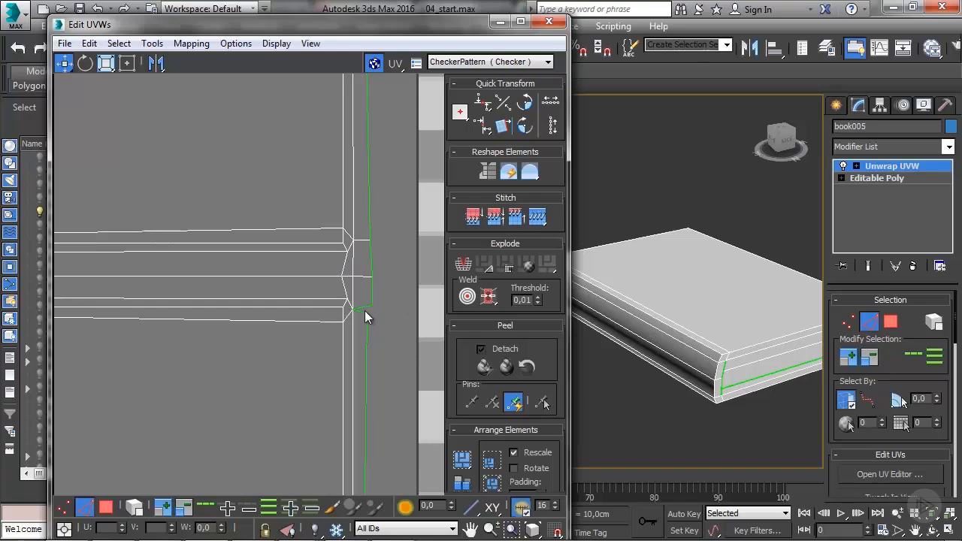
{"action": "left_click", "coordinate": [362, 305]}
{"action": "left_click", "coordinate": [535, 221]}
Stitch the remaining small spine-end piece onto the two edges at the spine's left end
{"action": "middle_click_drag", "start_coordinate": [238, 319], "coordinate": [342, 305]}
{"action": "scroll", "coordinate": [342, 305], "scroll_direction": "down", "scroll_amount": 3}
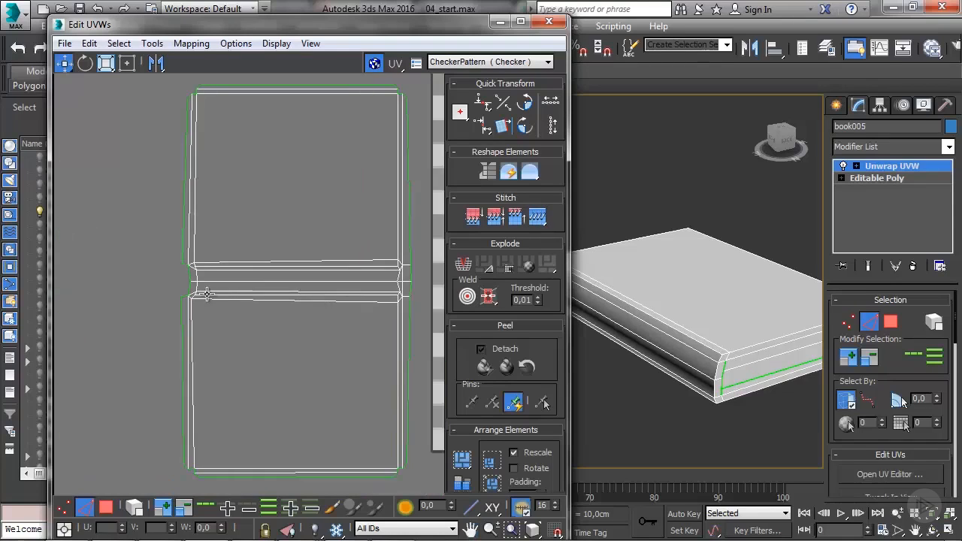
{"action": "middle_click_drag", "start_coordinate": [227, 301], "coordinate": [339, 312]}
{"action": "scroll", "coordinate": [338, 312], "scroll_direction": "up", "scroll_amount": 3}
{"action": "scroll", "coordinate": [259, 280], "scroll_direction": "up", "scroll_amount": 2}
{"action": "left_click", "coordinate": [274, 285]}
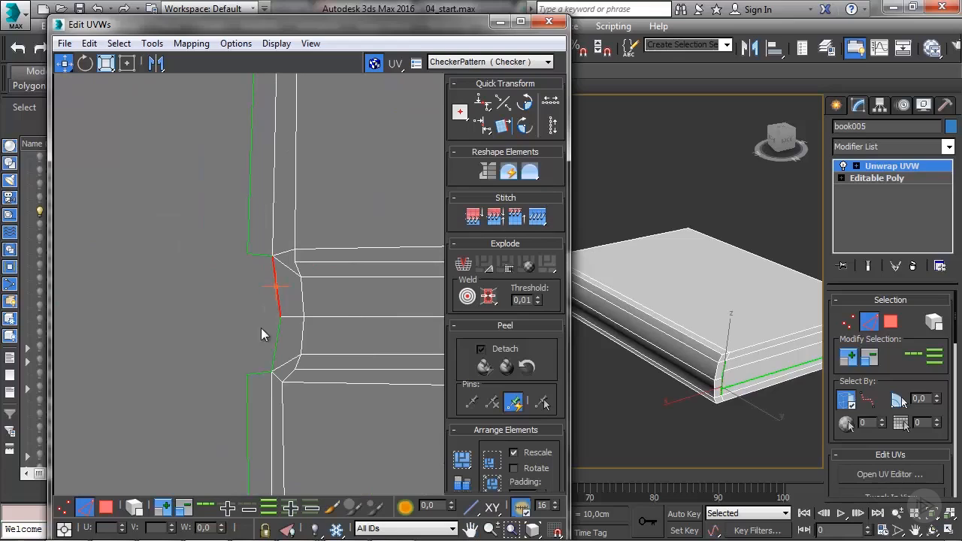
{"action": "left_click", "coordinate": [276, 343], "text": "ctrl"}
{"action": "left_click", "coordinate": [536, 216]}
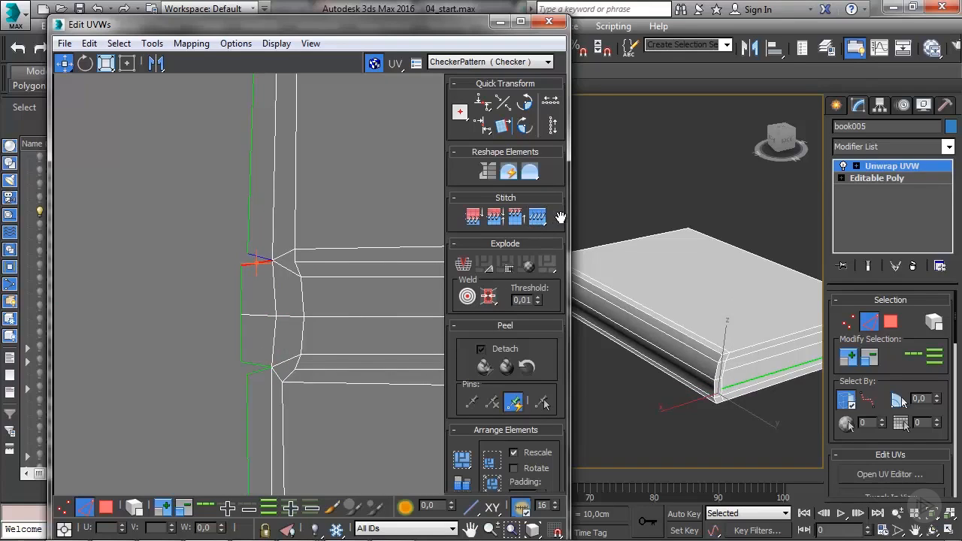
Stitch both short edges of the left spine-end piece to the border strips above and below it
{"action": "left_click", "coordinate": [536, 216]}
{"action": "left_click", "coordinate": [253, 363]}
{"action": "left_click", "coordinate": [535, 220]}
{"action": "scroll", "coordinate": [232, 337], "scroll_direction": "down", "scroll_amount": 8}
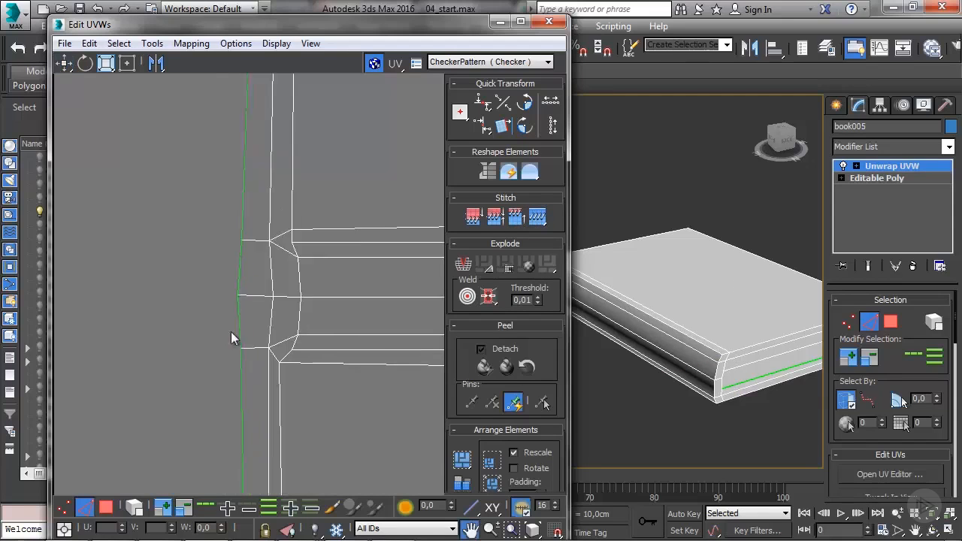
Move the outer vertex at the cover shell's upper-left corner slightly up and outward to straighten the border strip
{"action": "middle_click_drag", "start_coordinate": [292, 343], "coordinate": [247, 352]}
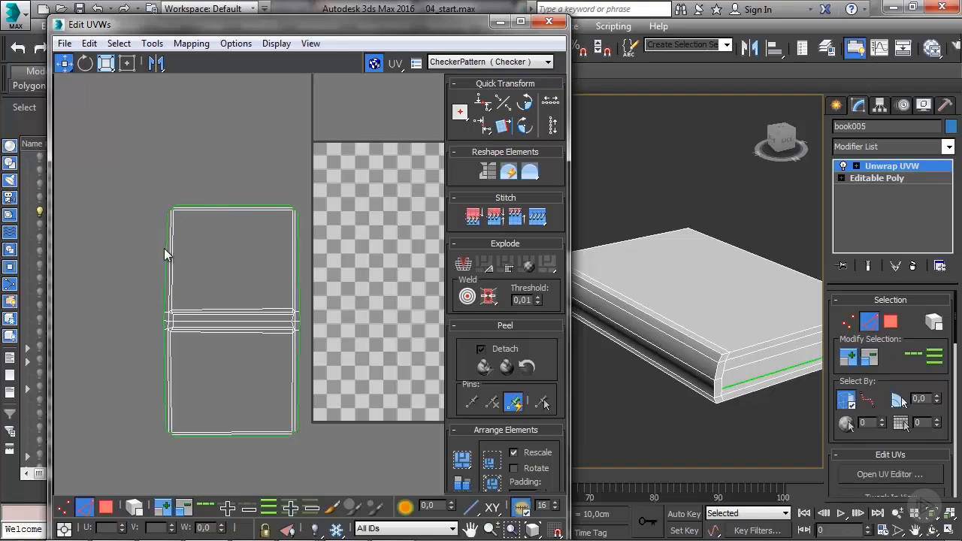
{"action": "middle_click_drag", "start_coordinate": [311, 361], "coordinate": [256, 355]}
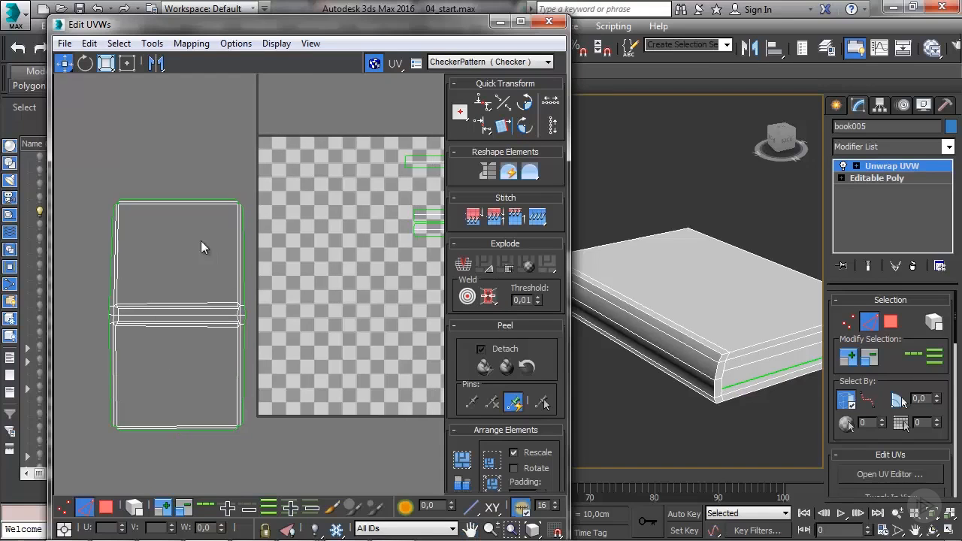
{"action": "middle_click_drag", "start_coordinate": [159, 237], "coordinate": [235, 244]}
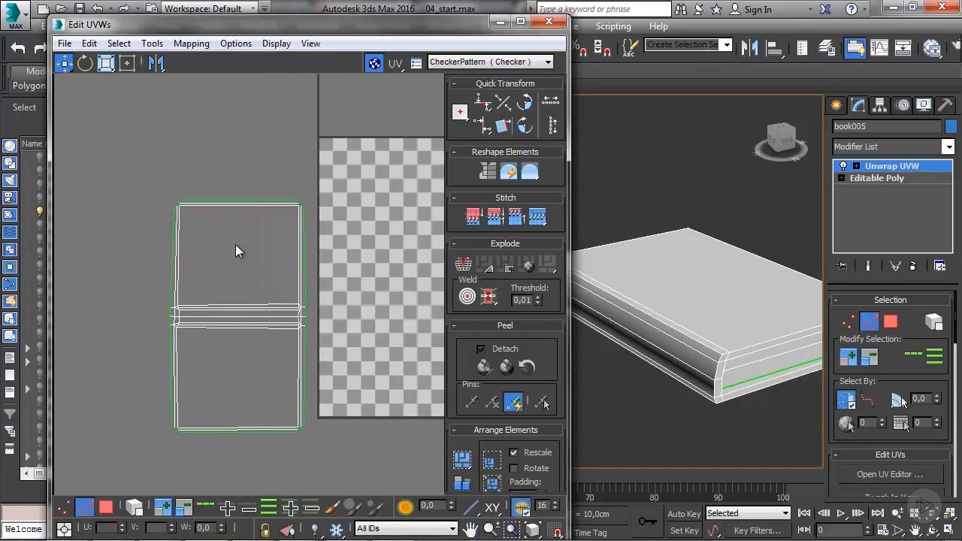
{"action": "scroll", "coordinate": [164, 222], "scroll_direction": "up", "scroll_amount": 2}
{"action": "scroll", "coordinate": [163, 215], "scroll_direction": "up", "scroll_amount": 4}
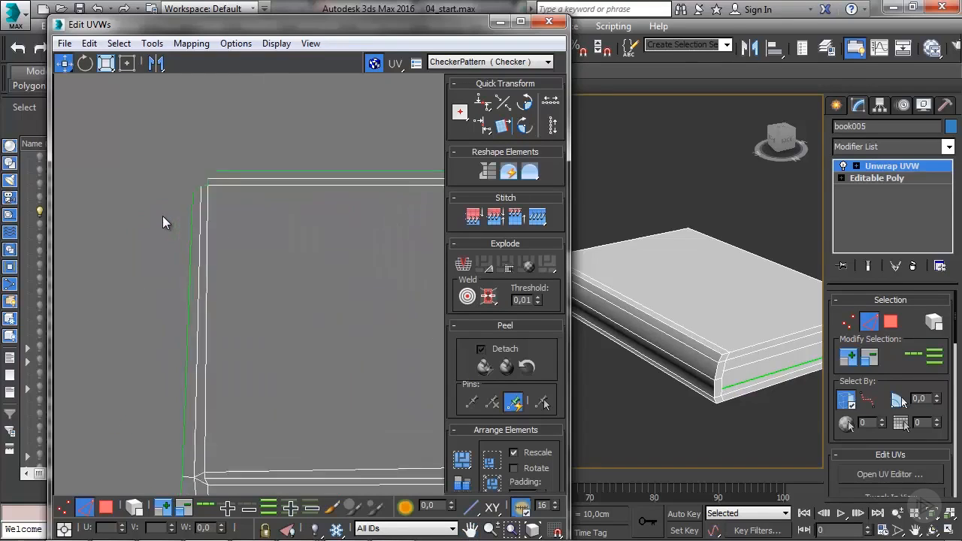
{"action": "left_click", "coordinate": [847, 321]}
{"action": "left_click", "coordinate": [212, 181]}
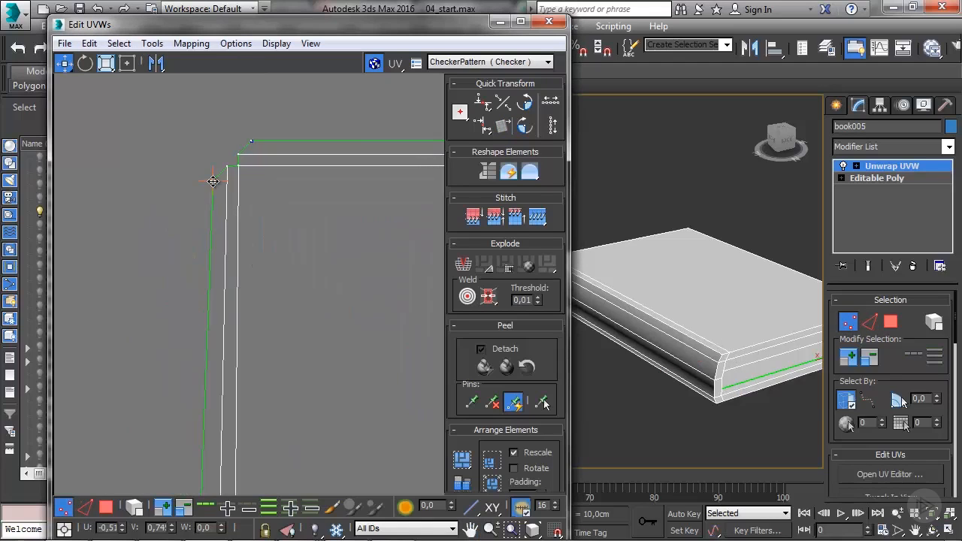
{"action": "left_click_drag", "start_coordinate": [212, 181], "coordinate": [202, 164]}
Stitch the matching shorter page strip onto the right end edge of the longest page strip
{"action": "middle_click_drag", "start_coordinate": [249, 221], "coordinate": [256, 178]}
{"action": "scroll", "coordinate": [238, 211], "scroll_direction": "down", "scroll_amount": 2}
{"action": "middle_click_drag", "start_coordinate": [275, 365], "coordinate": [249, 307]}
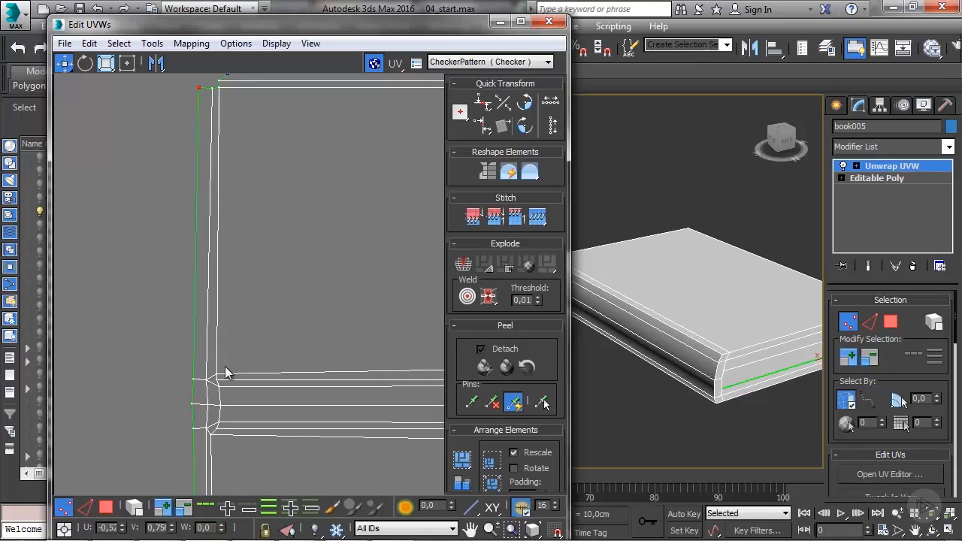
{"action": "scroll", "coordinate": [224, 366], "scroll_direction": "down", "scroll_amount": 2}
{"action": "middle_click_drag", "start_coordinate": [316, 379], "coordinate": [244, 325]}
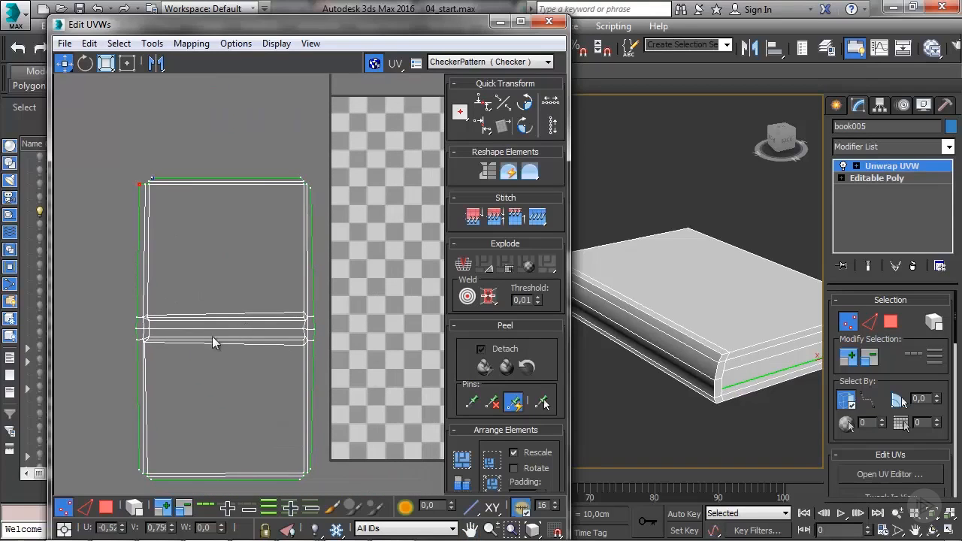
{"action": "middle_click_drag", "start_coordinate": [310, 317], "coordinate": [176, 325]}
{"action": "scroll", "coordinate": [176, 326], "scroll_direction": "down", "scroll_amount": 2}
{"action": "middle_click_drag", "start_coordinate": [308, 297], "coordinate": [267, 323]}
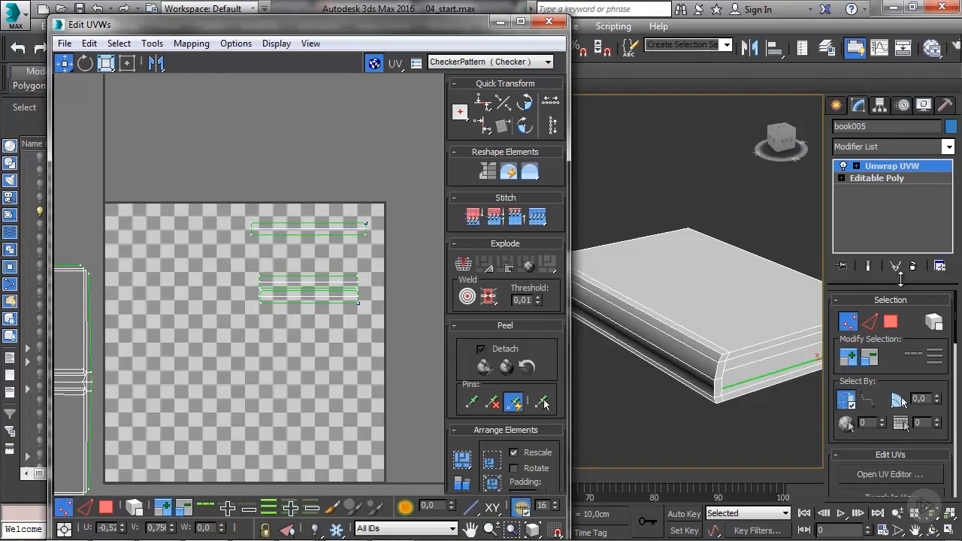
{"action": "left_click", "coordinate": [869, 321]}
{"action": "middle_click_drag", "start_coordinate": [324, 317], "coordinate": [285, 329]}
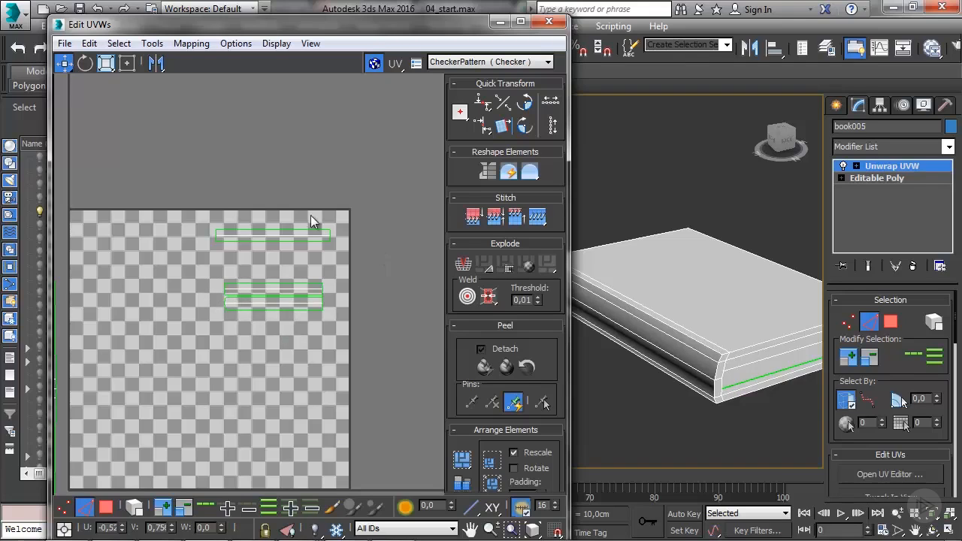
{"action": "scroll", "coordinate": [239, 247], "scroll_direction": "up", "scroll_amount": 2}
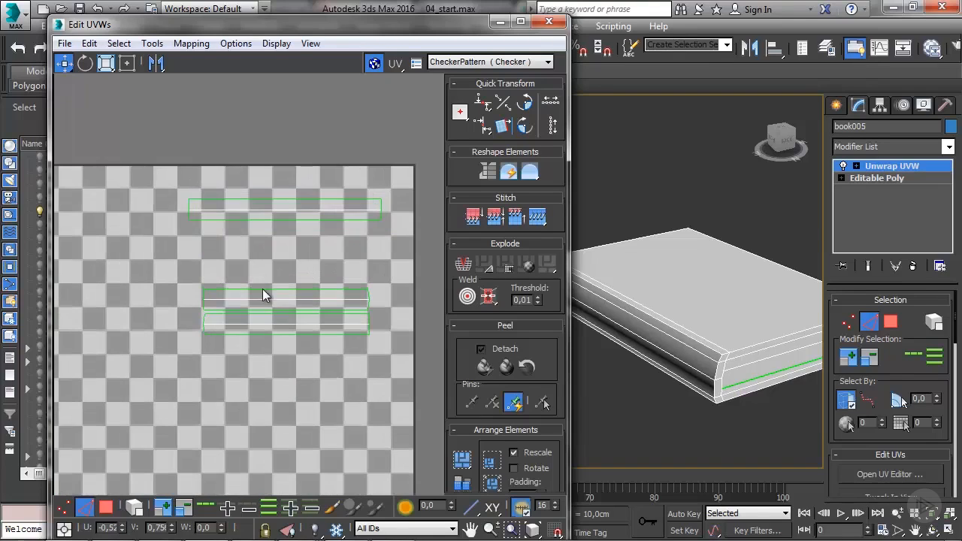
{"action": "left_click", "coordinate": [382, 207]}
{"action": "scroll", "coordinate": [383, 239], "scroll_direction": "up", "scroll_amount": 2}
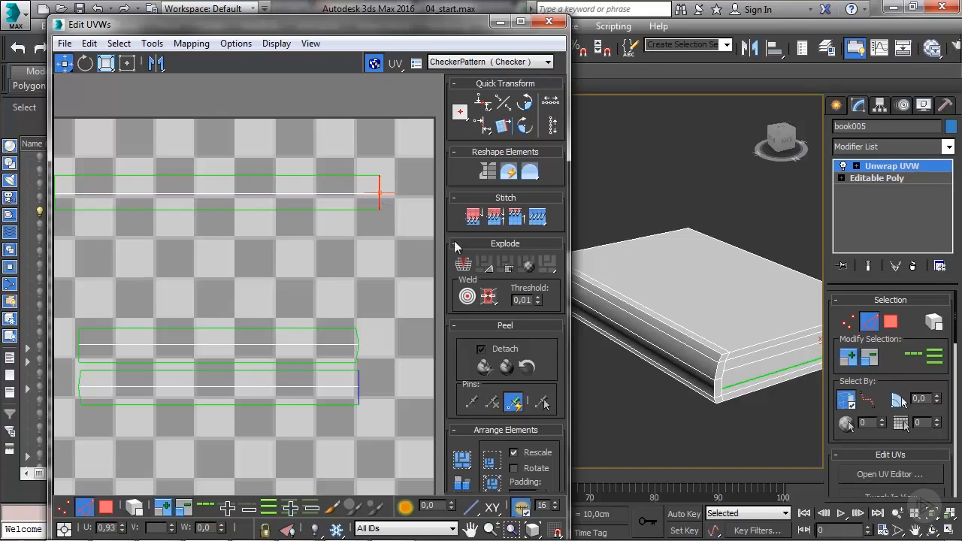
{"action": "left_click", "coordinate": [536, 216]}
Stitch the remaining short page strip onto the left end edge of the joined page strip
{"action": "scroll", "coordinate": [320, 258], "scroll_direction": "down", "scroll_amount": 6}
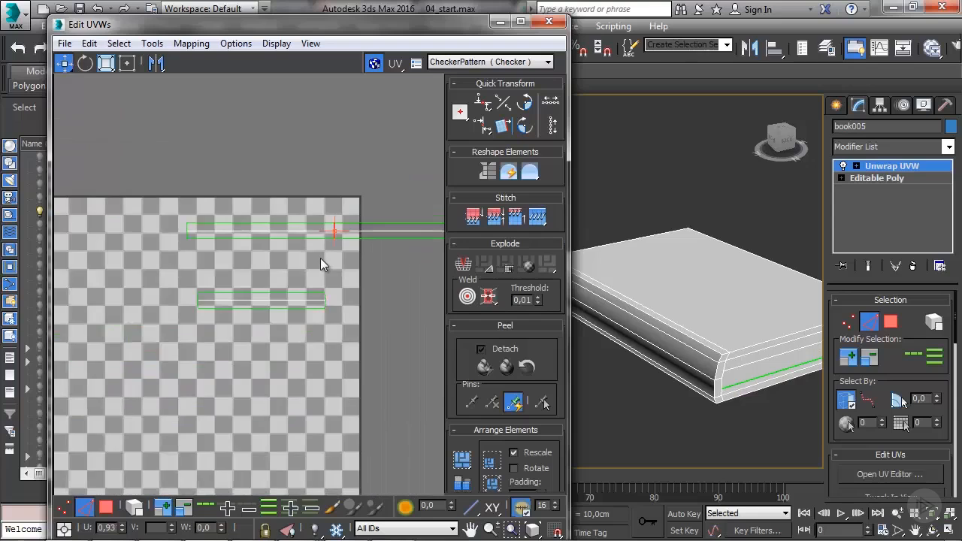
{"action": "scroll", "coordinate": [308, 265], "scroll_direction": "up", "scroll_amount": 5}
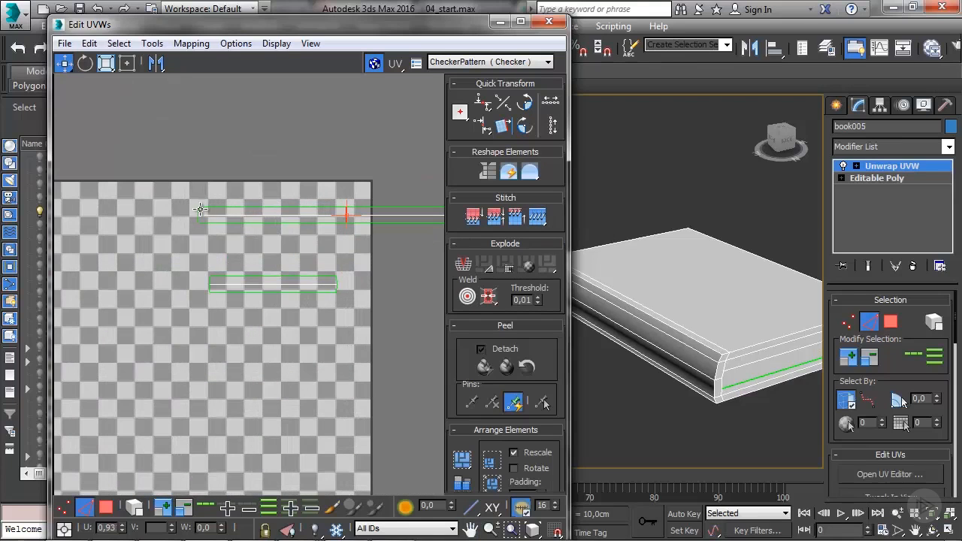
{"action": "left_click", "coordinate": [198, 209]}
{"action": "scroll", "coordinate": [183, 225], "scroll_direction": "up", "scroll_amount": 4}
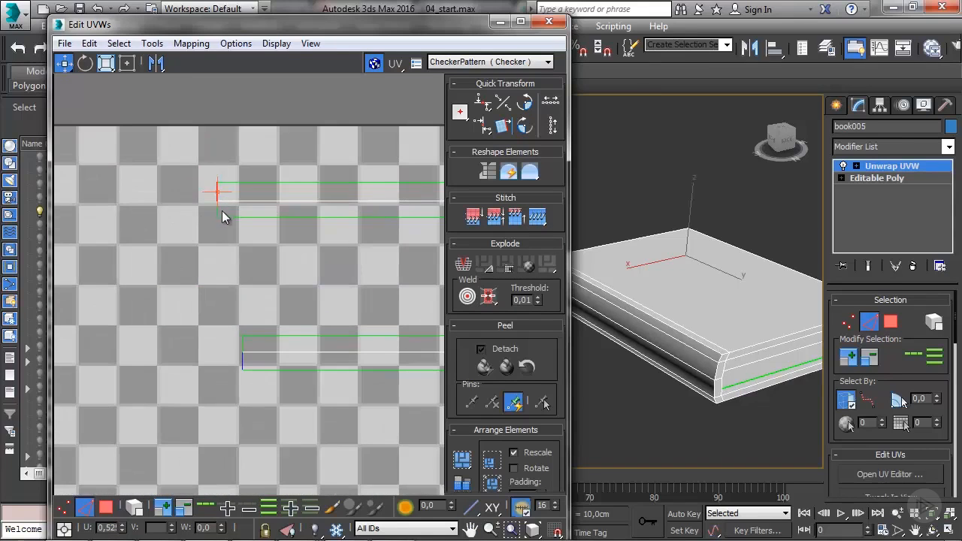
{"action": "left_click", "coordinate": [536, 217]}
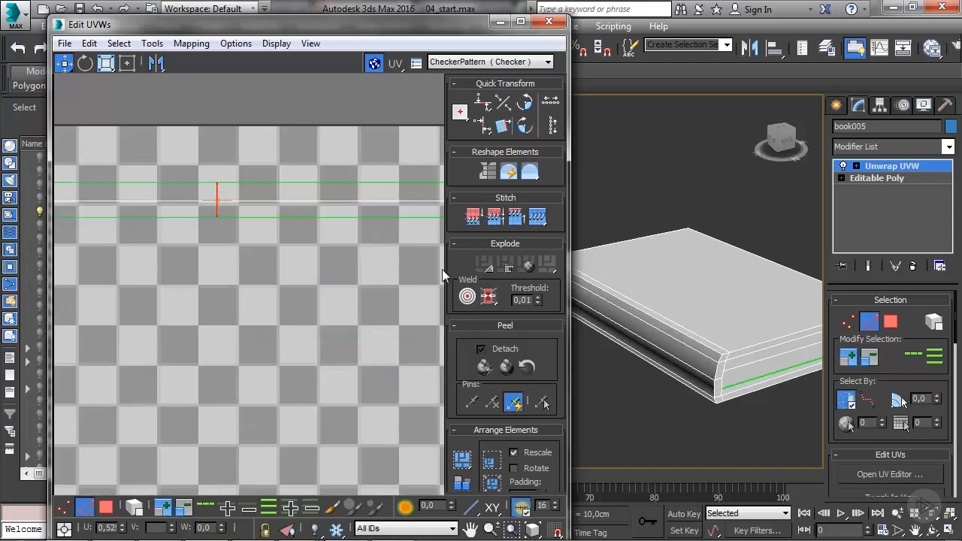
Select all faces of the joined page strip and move it just above the checker tile
{"action": "scroll", "coordinate": [319, 316], "scroll_direction": "down", "scroll_amount": 5}
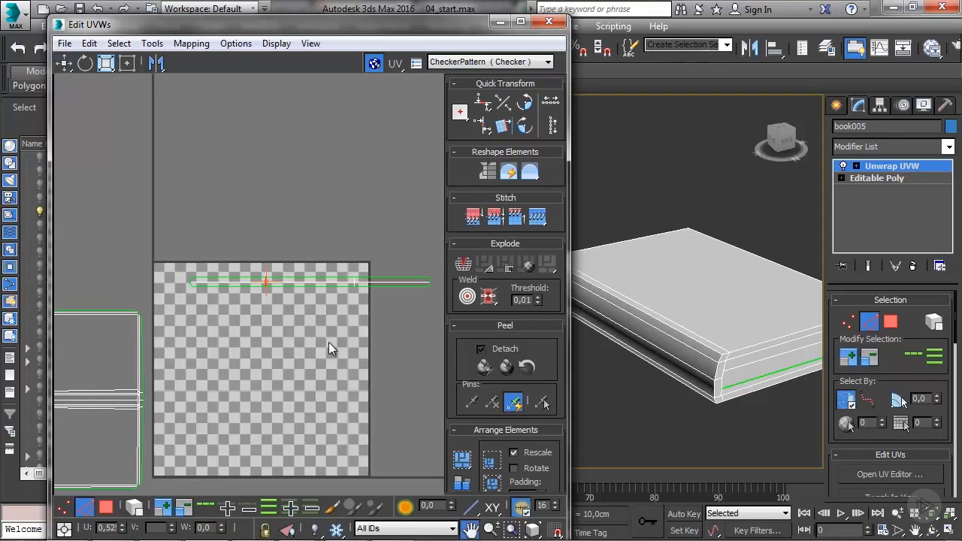
{"action": "scroll", "coordinate": [329, 342], "scroll_direction": "down", "scroll_amount": 3}
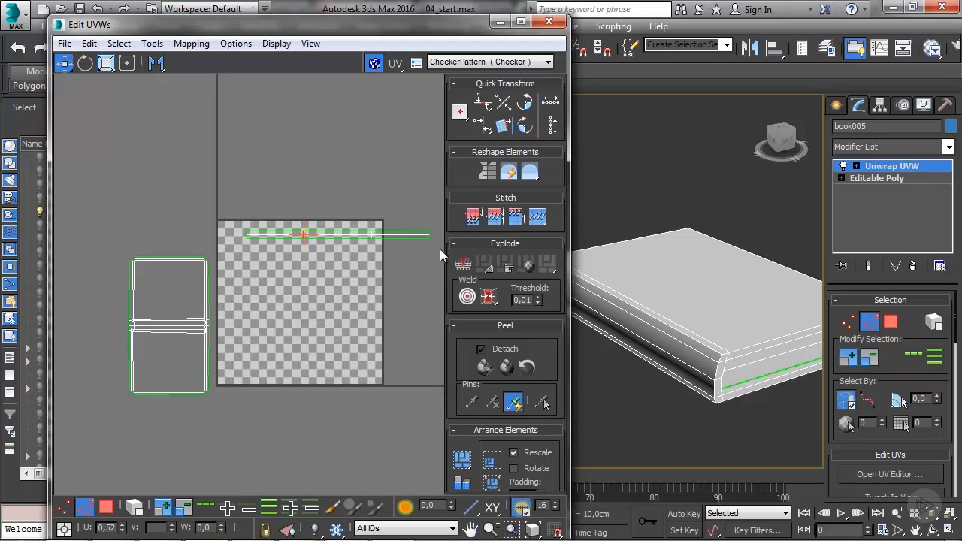
{"action": "key", "text": "equal"}
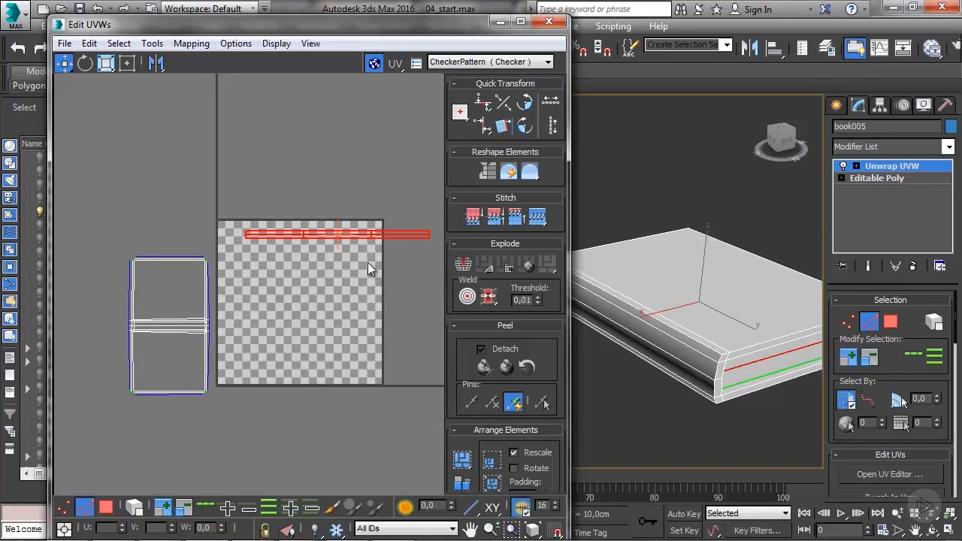
{"action": "left_click", "coordinate": [886, 322]}
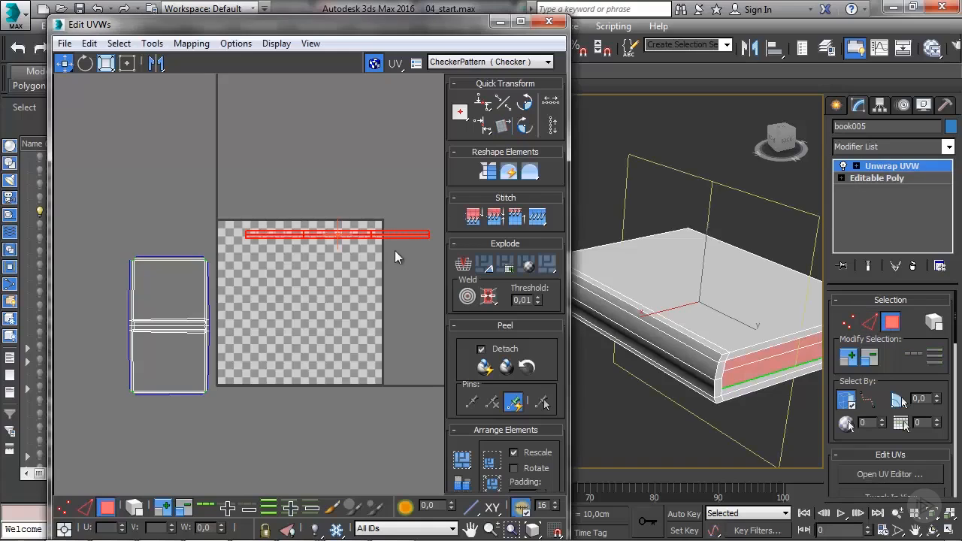
{"action": "left_click_drag", "start_coordinate": [342, 238], "coordinate": [303, 198]}
{"action": "left_click", "coordinate": [303, 333]}
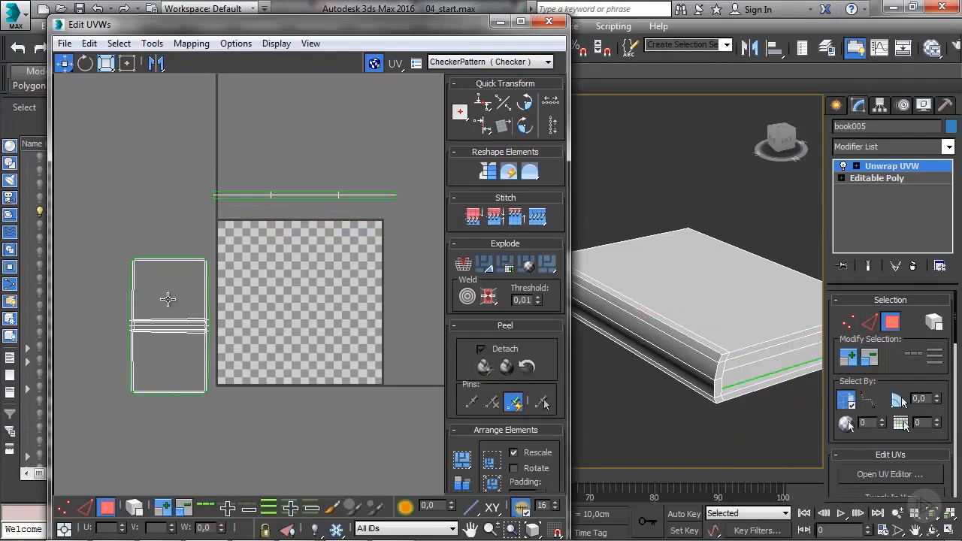
Select the whole cover shell and move it onto the middle of the checker tile
{"action": "left_click_drag", "start_coordinate": [261, 417], "coordinate": [229, 404]}
{"action": "middle_click_drag", "start_coordinate": [228, 404], "coordinate": [314, 392]}
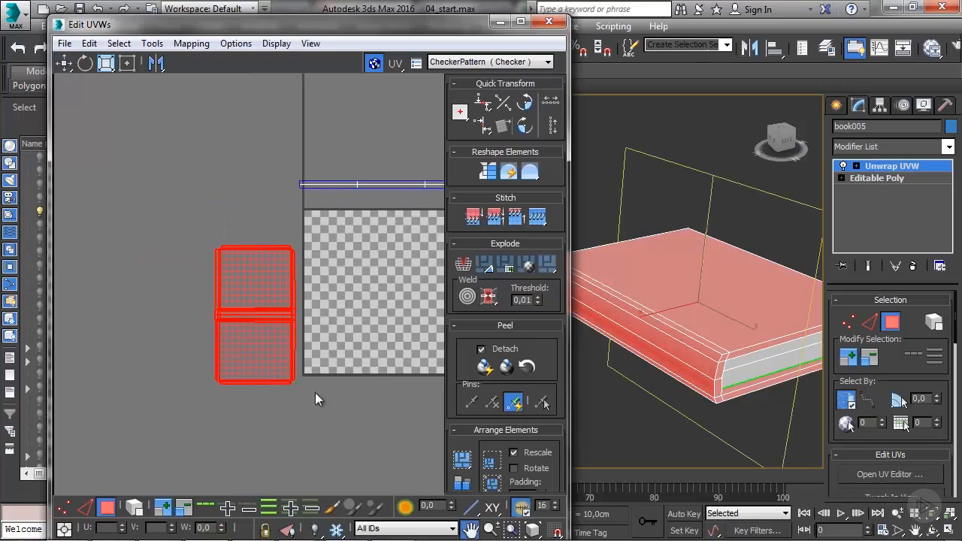
{"action": "left_click_drag", "start_coordinate": [252, 315], "coordinate": [381, 315]}
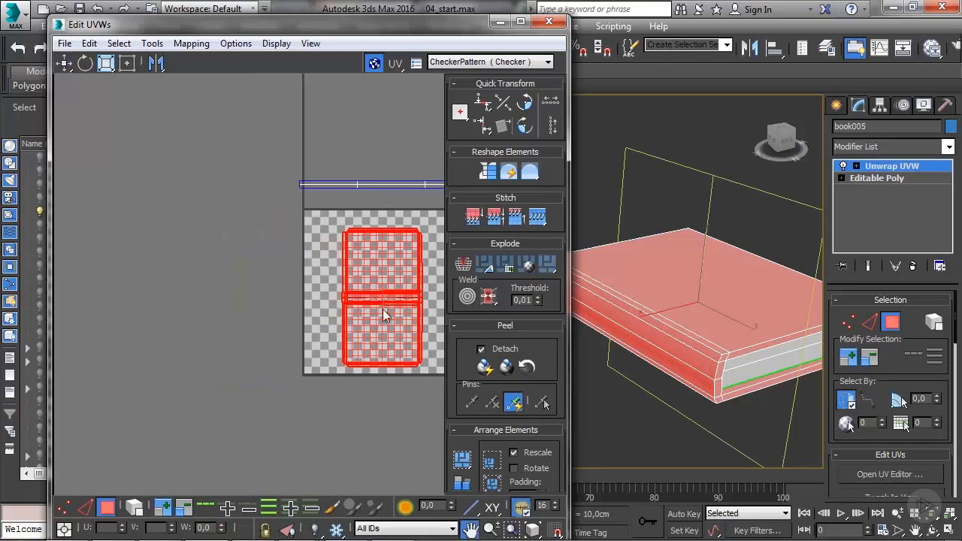
{"action": "middle_click_drag", "start_coordinate": [382, 315], "coordinate": [312, 315]}
{"action": "left_click_drag", "start_coordinate": [314, 312], "coordinate": [324, 314]}
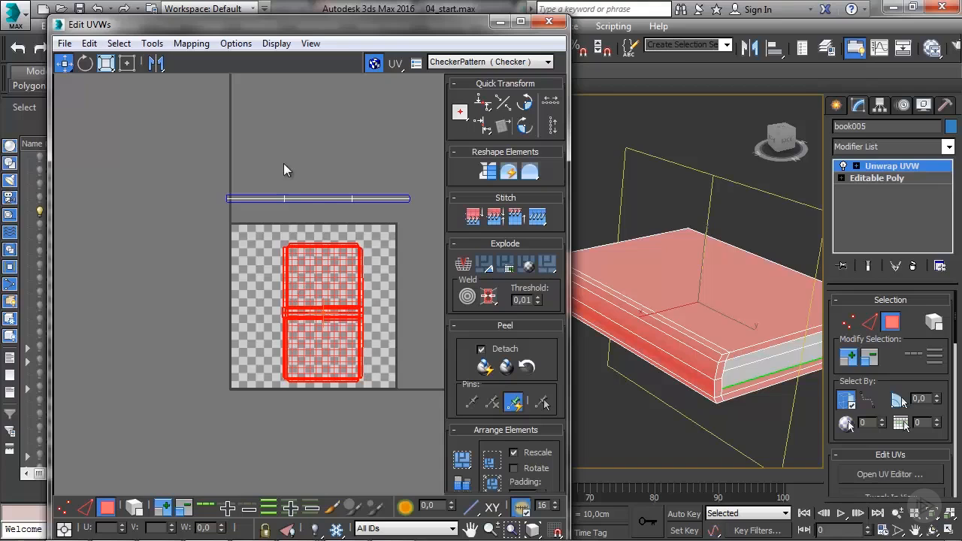
Rotate the cover shell 90 degrees with angle snap so the spine runs vertically, and clear the selection
{"action": "left_click_drag", "start_coordinate": [366, 25], "coordinate": [428, 93]}
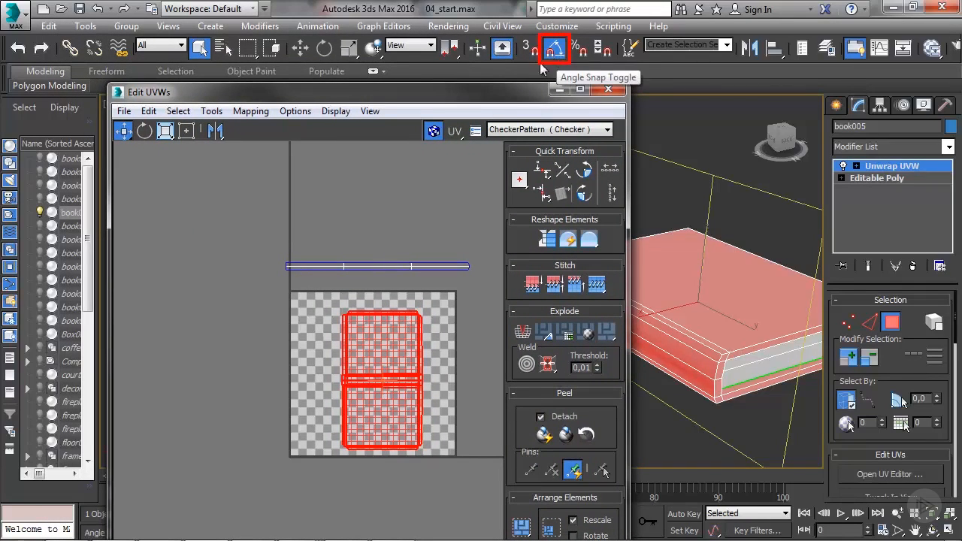
{"action": "left_click_drag", "start_coordinate": [400, 93], "coordinate": [382, 38]}
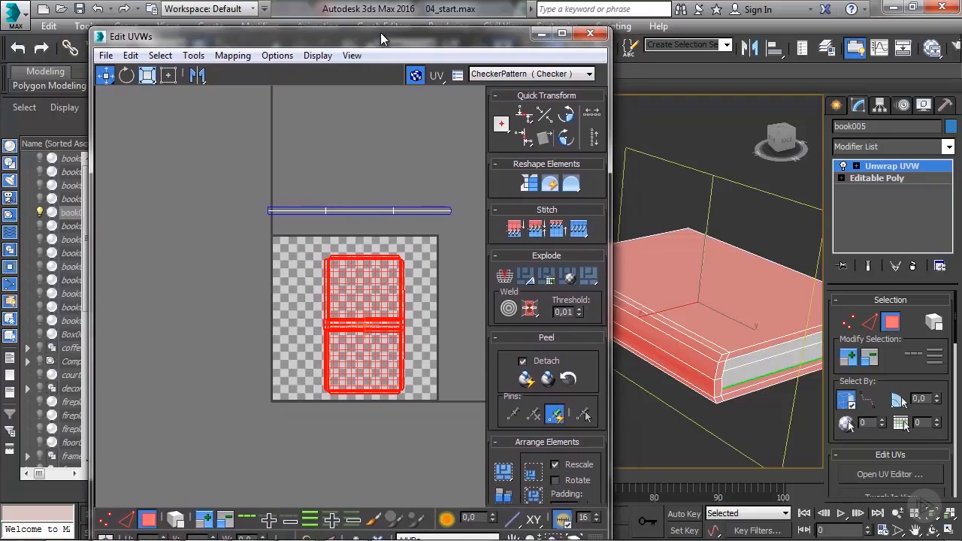
{"action": "left_click", "coordinate": [126, 76]}
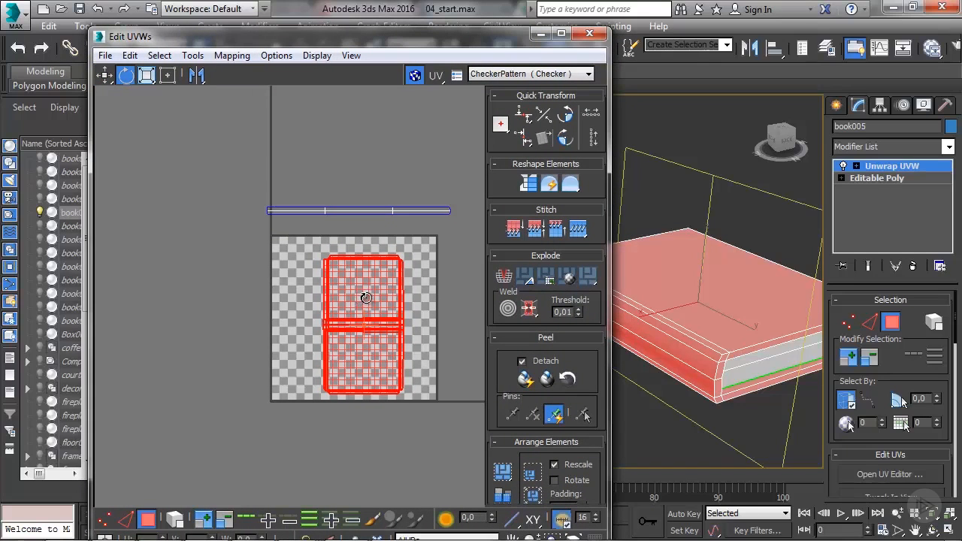
{"action": "left_click_drag", "start_coordinate": [365, 300], "coordinate": [315, 325]}
{"action": "left_click", "coordinate": [332, 400]}
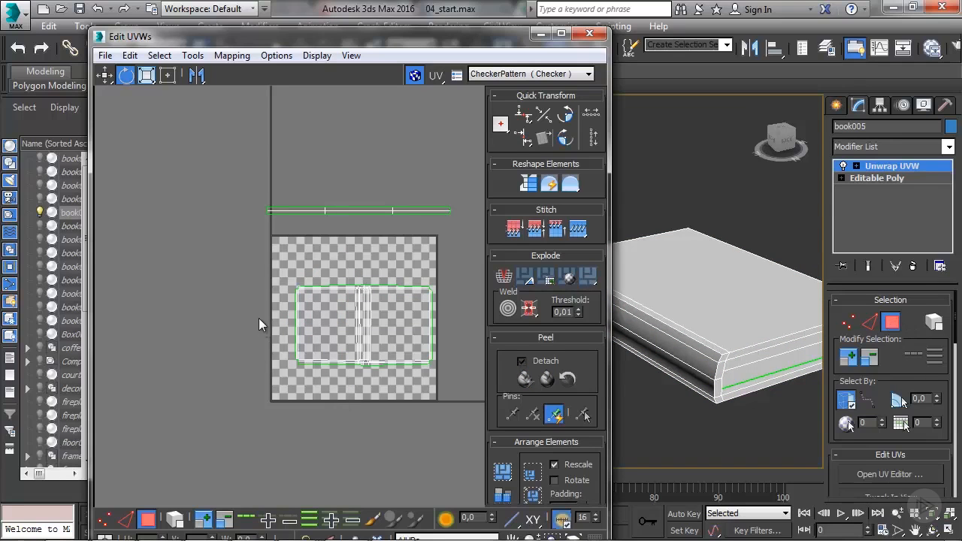
Select the faces of the cover shell's left half and check on the model which cover they belong to
{"action": "left_click", "coordinate": [317, 314]}
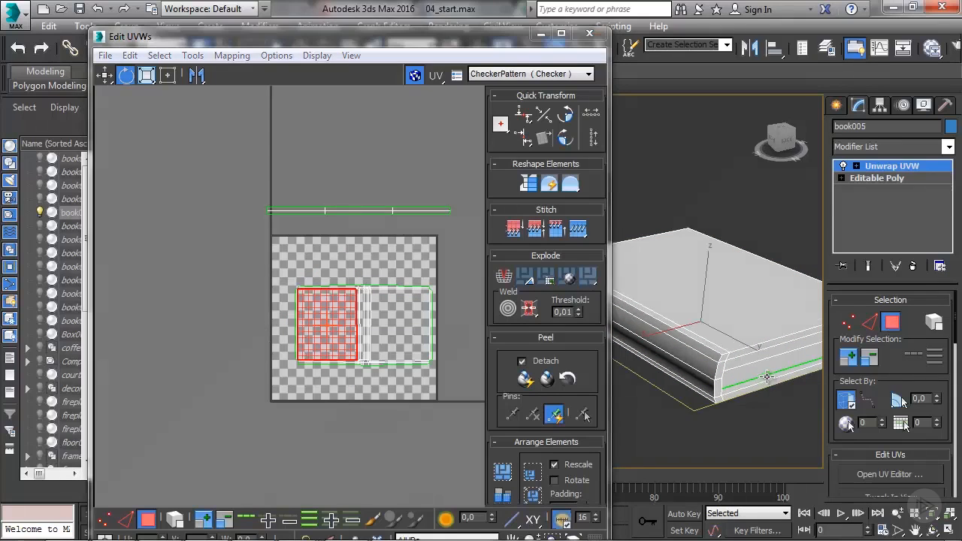
{"action": "middle_click_drag", "start_coordinate": [767, 375], "coordinate": [759, 322], "text": "alt"}
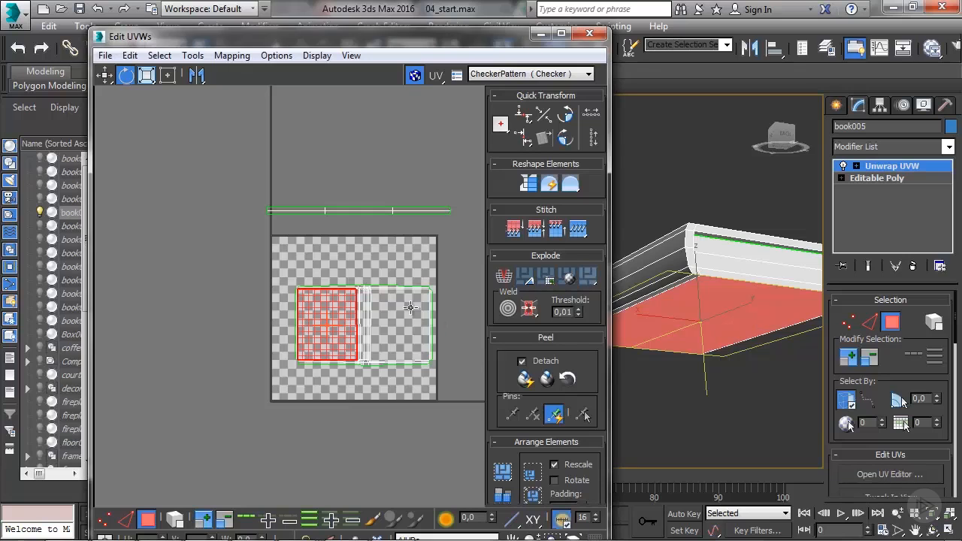
{"action": "left_click", "coordinate": [238, 272]}
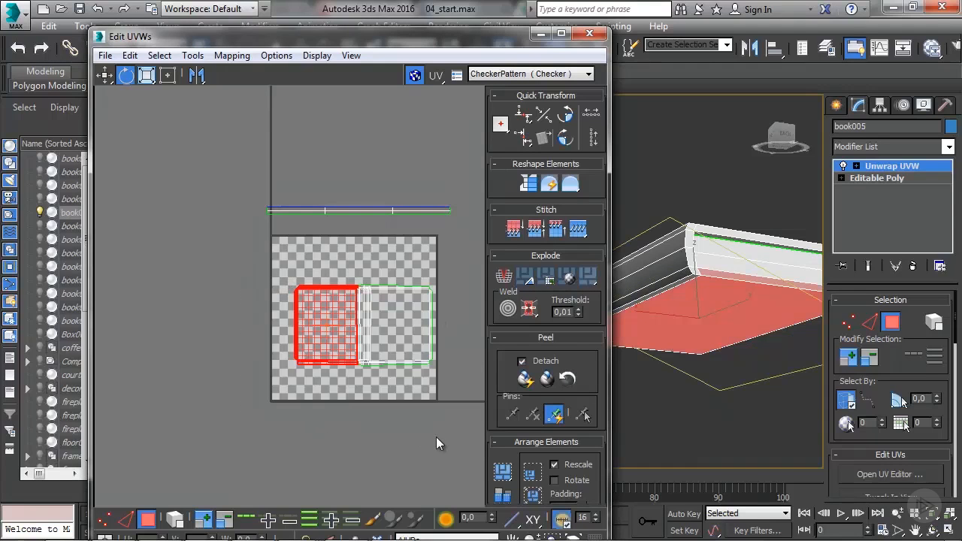
Select the faces of the cover shell's right half, check on the model which cover they belong to, and clear the selection
{"action": "left_click", "coordinate": [443, 398]}
{"action": "left_click_drag", "start_coordinate": [412, 267], "coordinate": [405, 267]}
{"action": "middle_click_drag", "start_coordinate": [734, 261], "coordinate": [728, 367], "text": "alt"}
{"action": "left_click", "coordinate": [404, 387]}
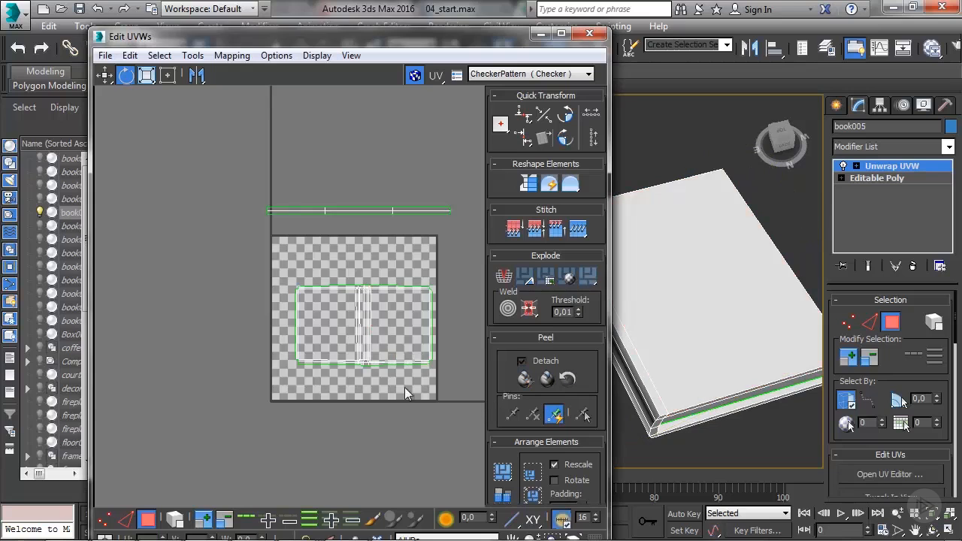
Select all faces of the cover shell, move it to the centre of the checker tile, and clear the selection
{"action": "scroll", "coordinate": [394, 376], "scroll_direction": "up", "scroll_amount": 3}
{"action": "key", "text": "e"}
{"action": "key", "text": "ctrl+a"}
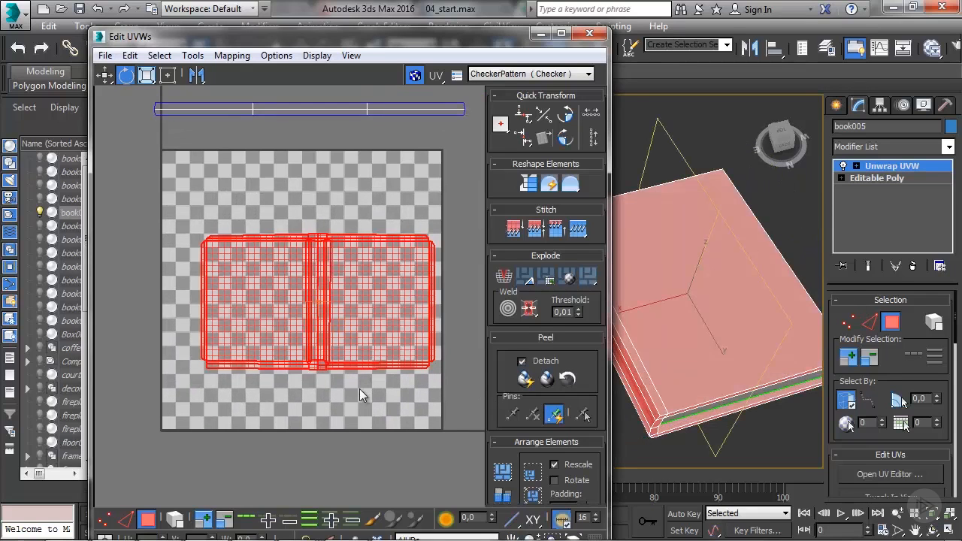
{"action": "left_click", "coordinate": [404, 396]}
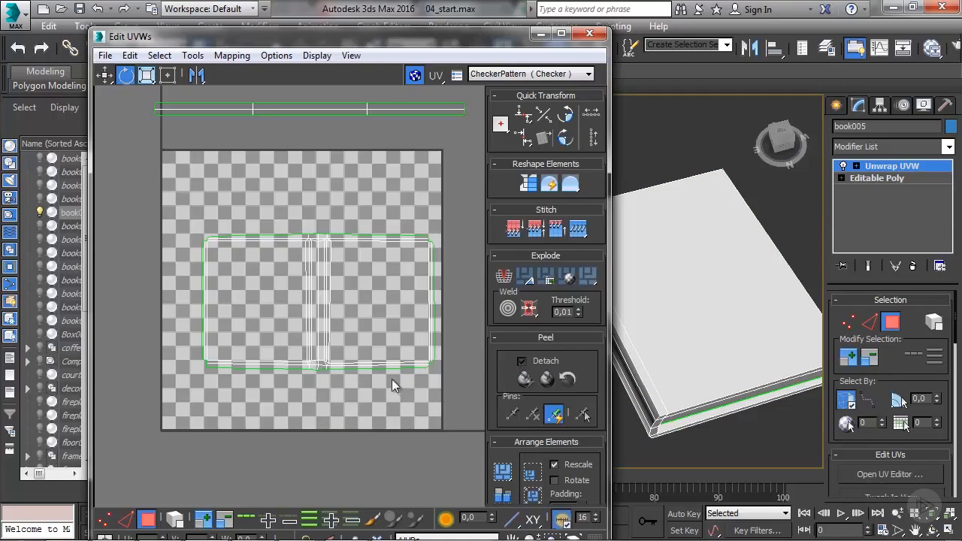
{"action": "key", "text": "ctrl+a"}
{"action": "left_click", "coordinate": [105, 75]}
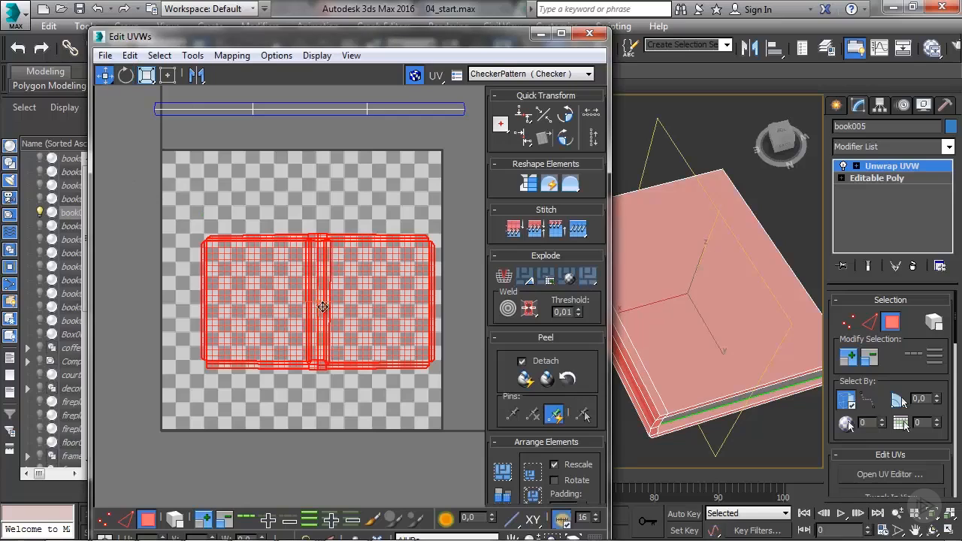
{"action": "left_click_drag", "start_coordinate": [320, 302], "coordinate": [302, 292]}
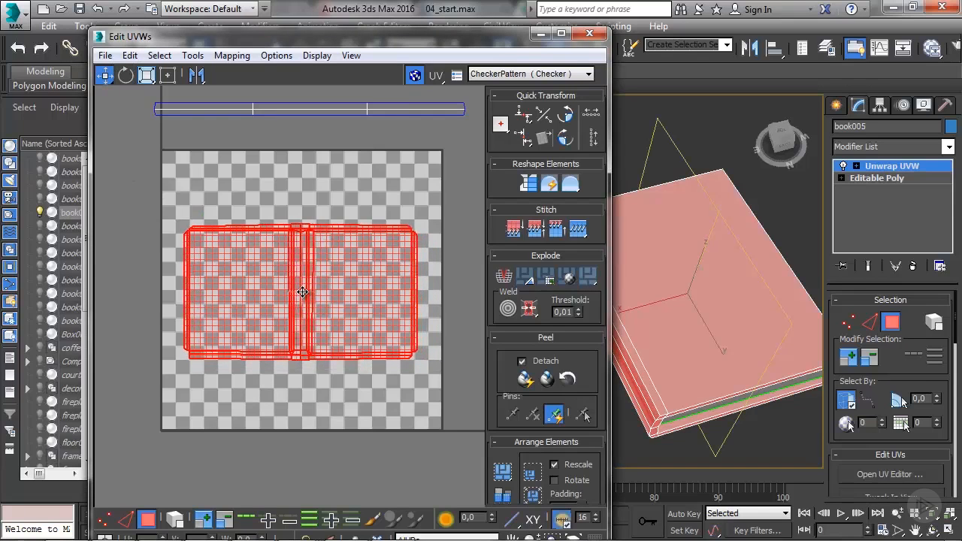
{"action": "left_click", "coordinate": [312, 430]}
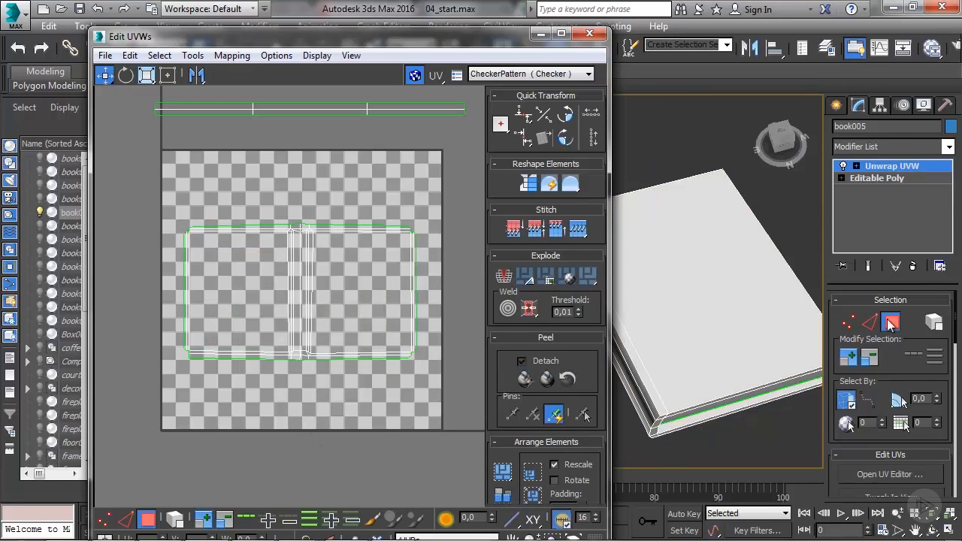
Stretch the cover shell vertically by moving its top and bottom rows of vertices to just inside the checker tile's upper and lower borders
{"action": "left_click", "coordinate": [848, 321]}
{"action": "left_click_drag", "start_coordinate": [133, 197], "coordinate": [474, 263]}
{"action": "left_click_drag", "start_coordinate": [300, 226], "coordinate": [298, 156]}
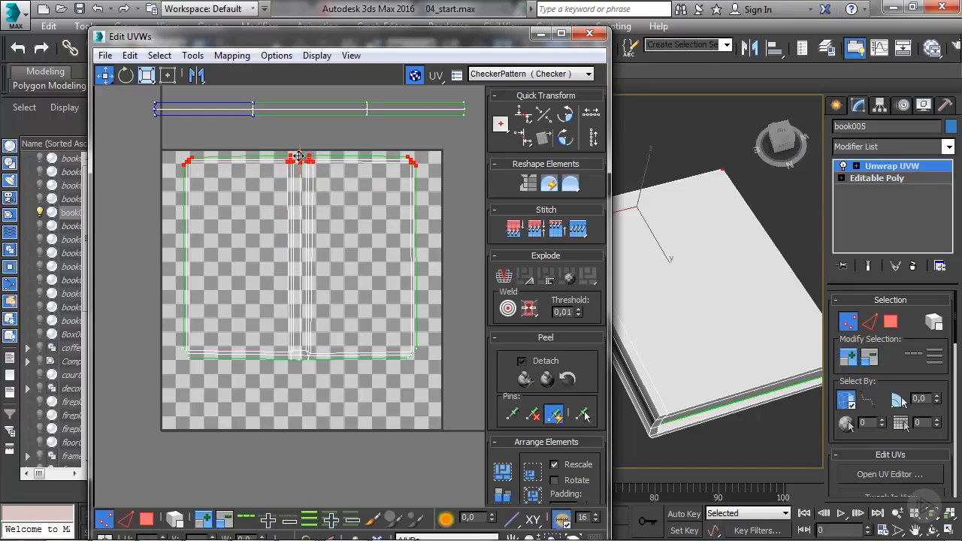
{"action": "left_click_drag", "start_coordinate": [484, 405], "coordinate": [420, 390]}
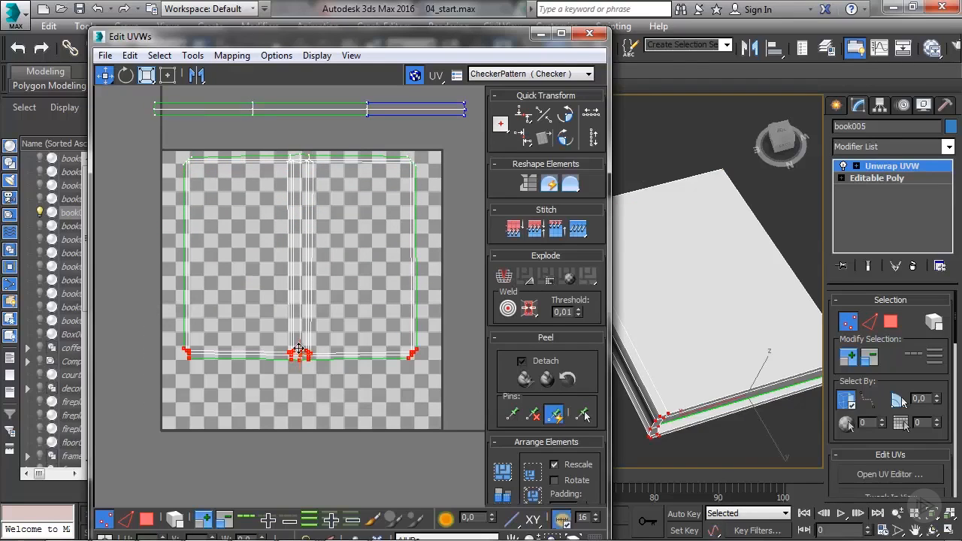
{"action": "left_click_drag", "start_coordinate": [300, 352], "coordinate": [293, 421]}
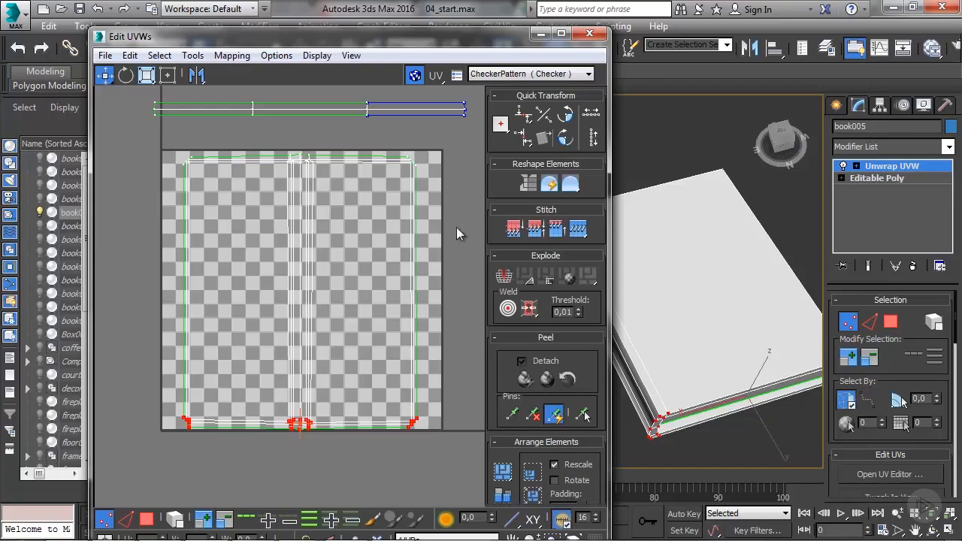
Widen the cover shell by moving its right and left edge vertices to just inside the tile's side borders, and clear the selection
{"action": "left_click_drag", "start_coordinate": [381, 156], "coordinate": [433, 424]}
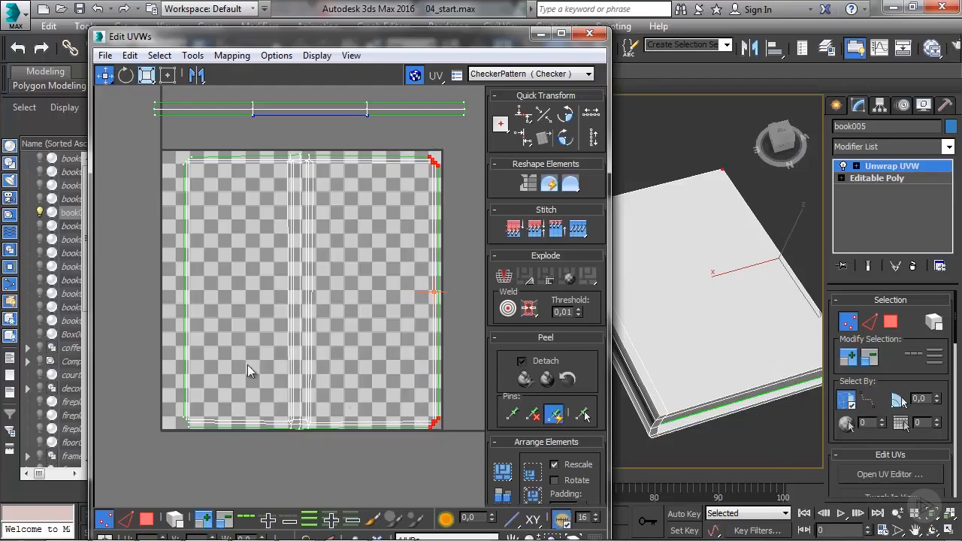
{"action": "left_click_drag", "start_coordinate": [173, 148], "coordinate": [167, 421]}
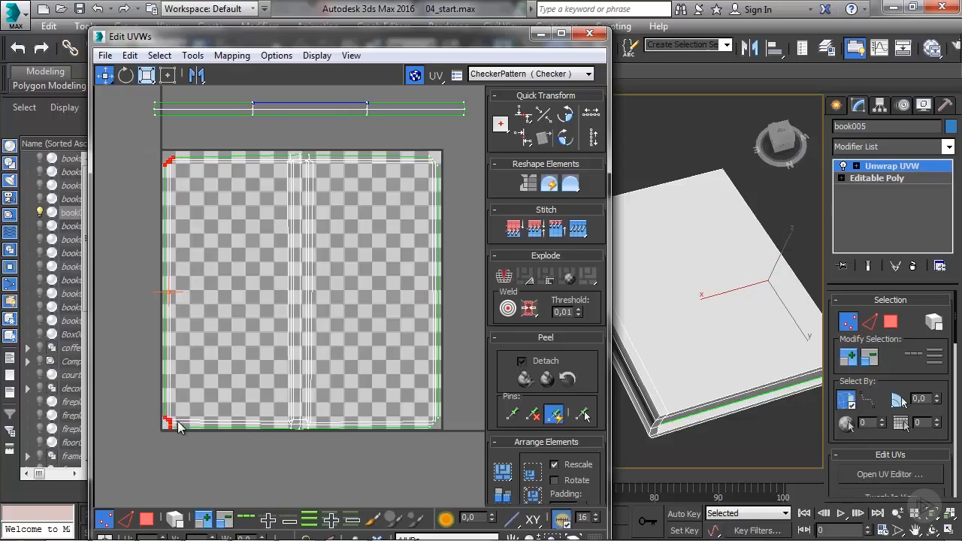
{"action": "middle_click_drag", "start_coordinate": [324, 259], "coordinate": [323, 354]}
{"action": "scroll", "coordinate": [259, 306], "scroll_direction": "up", "scroll_amount": 4}
{"action": "middle_click_drag", "start_coordinate": [282, 305], "coordinate": [435, 400]}
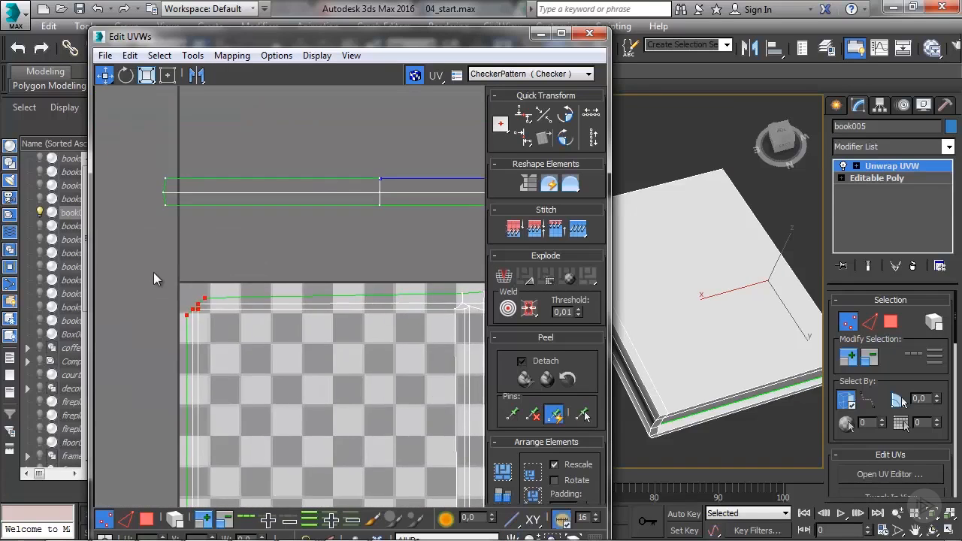
{"action": "scroll", "coordinate": [185, 282], "scroll_direction": "up", "scroll_amount": 6}
{"action": "left_click", "coordinate": [243, 366]}
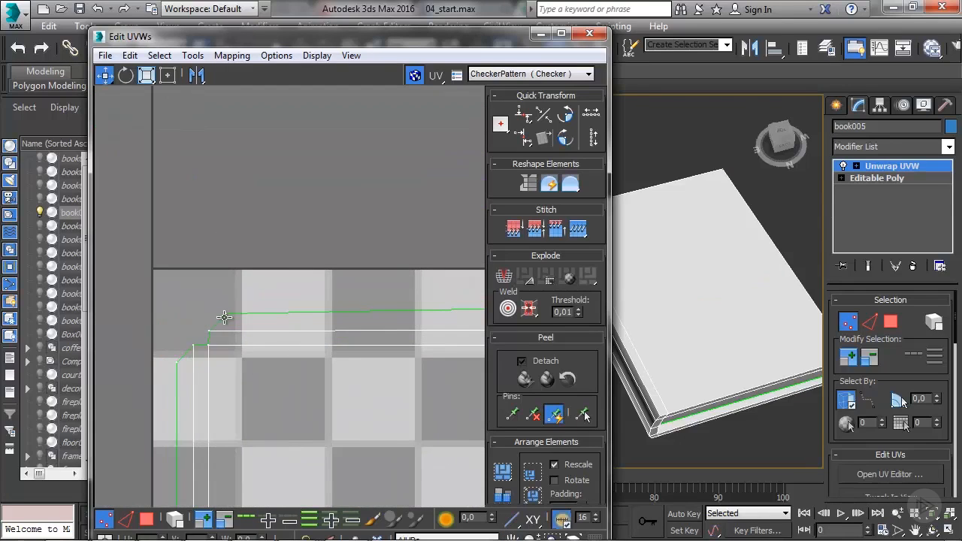
{"action": "scroll", "coordinate": [297, 379], "scroll_direction": "down", "scroll_amount": 8}
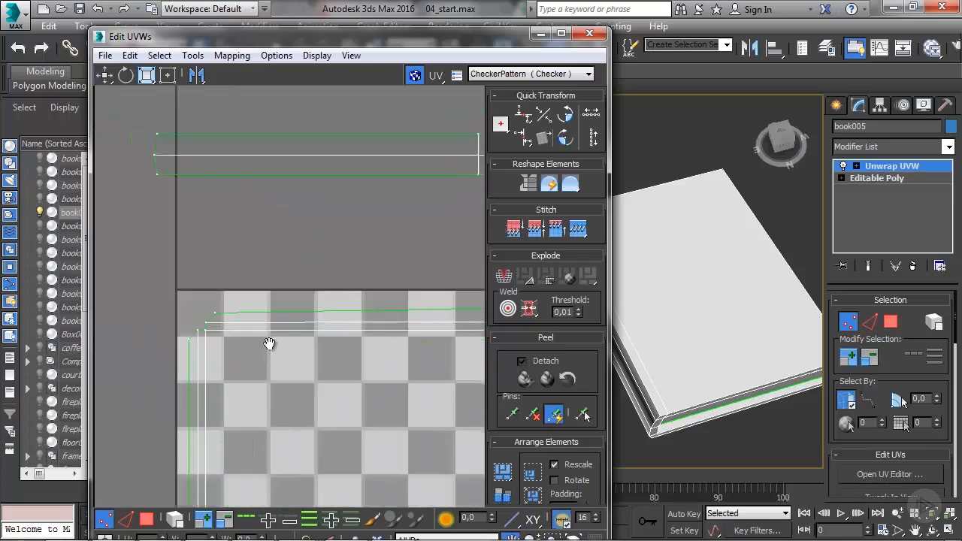
{"action": "scroll", "coordinate": [333, 307], "scroll_direction": "down", "scroll_amount": 3}
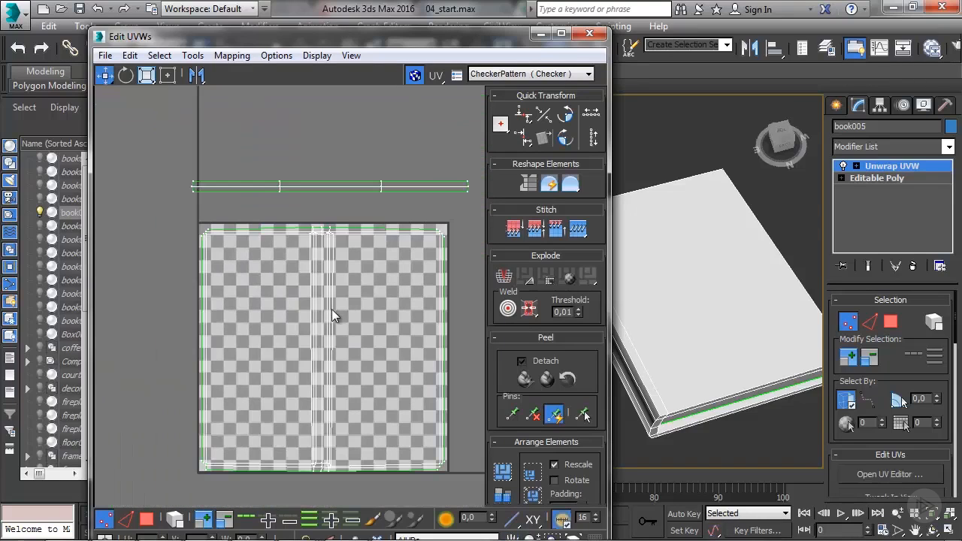
Select all faces of the page strip above the tile and move it down across the middle of the cover shell
{"action": "left_click", "coordinate": [891, 322]}
{"action": "left_click_drag", "start_coordinate": [467, 204], "coordinate": [482, 211]}
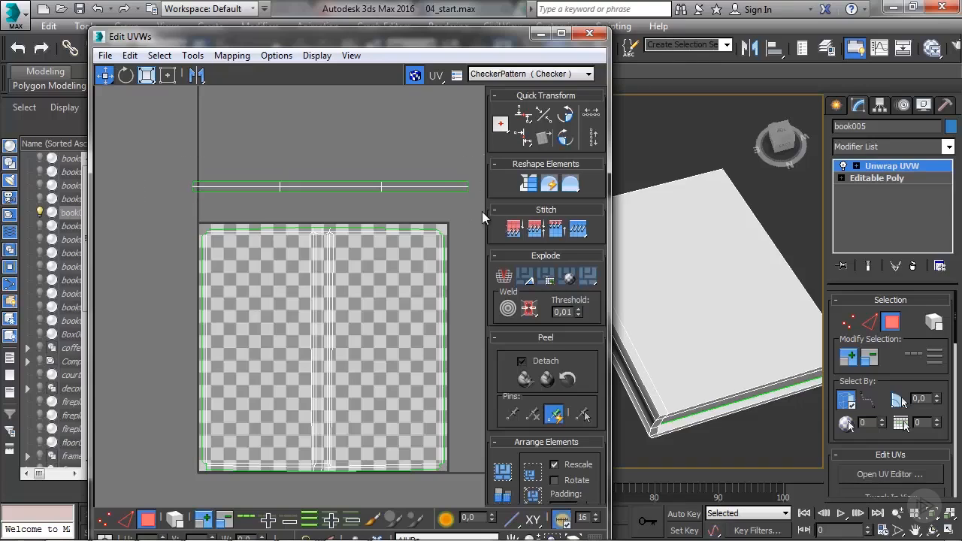
{"action": "left_click_drag", "start_coordinate": [329, 188], "coordinate": [316, 340]}
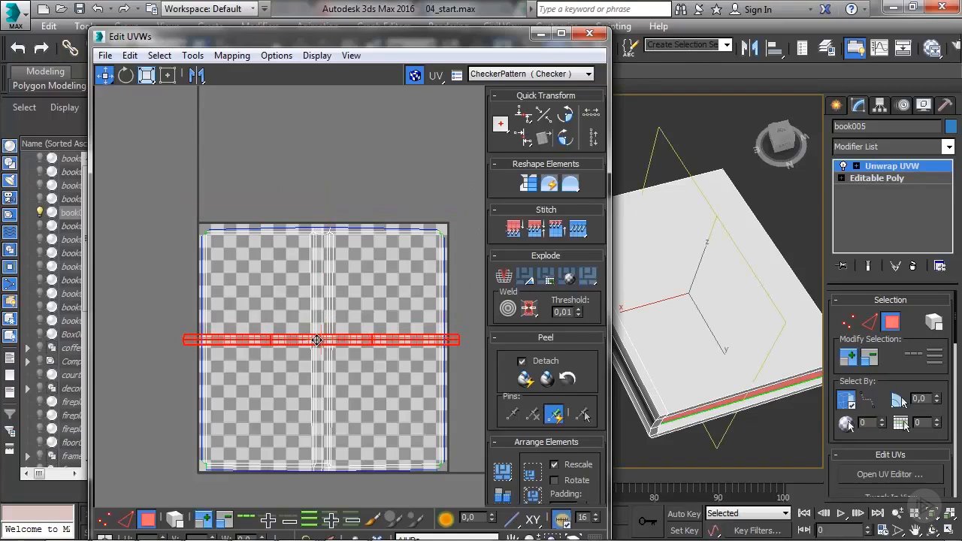
Scale the page strip down uniformly until it fits within the checker tile's width, and clear the selection
{"action": "left_click", "coordinate": [146, 76]}
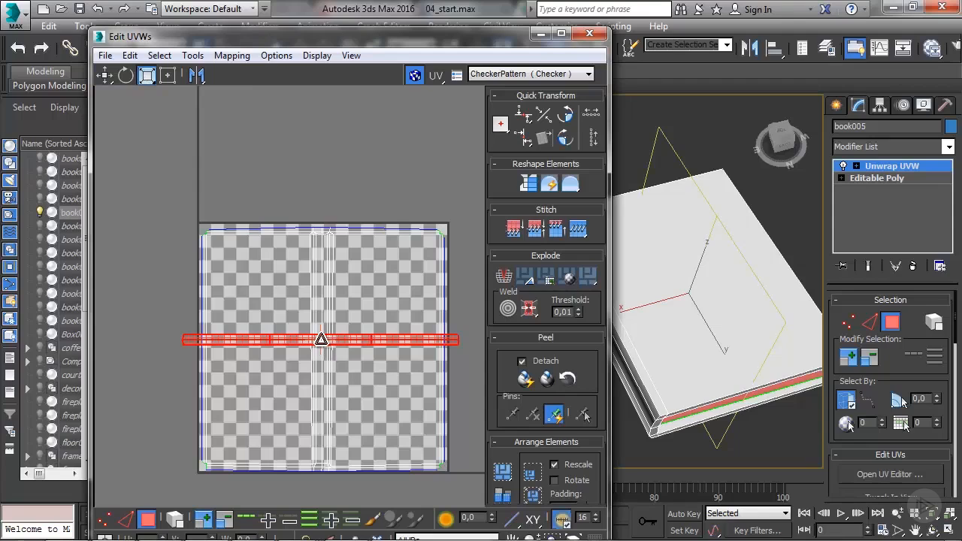
{"action": "left_click_drag", "start_coordinate": [320, 340], "coordinate": [317, 369]}
{"action": "left_click", "coordinate": [392, 379]}
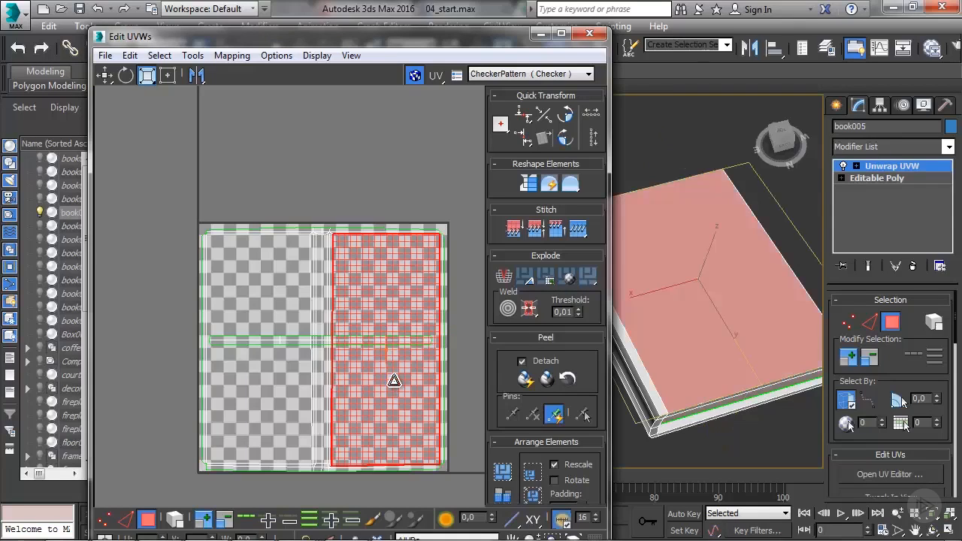
{"action": "left_click", "coordinate": [149, 139]}
{"action": "scroll", "coordinate": [216, 251], "scroll_direction": "down", "scroll_amount": 2}
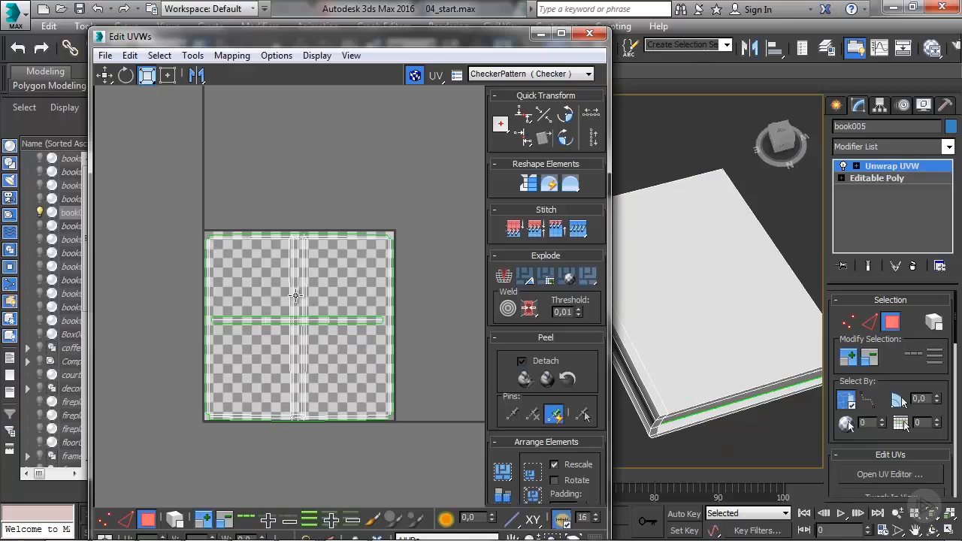
{"action": "scroll", "coordinate": [296, 296], "scroll_direction": "up", "scroll_amount": 4}
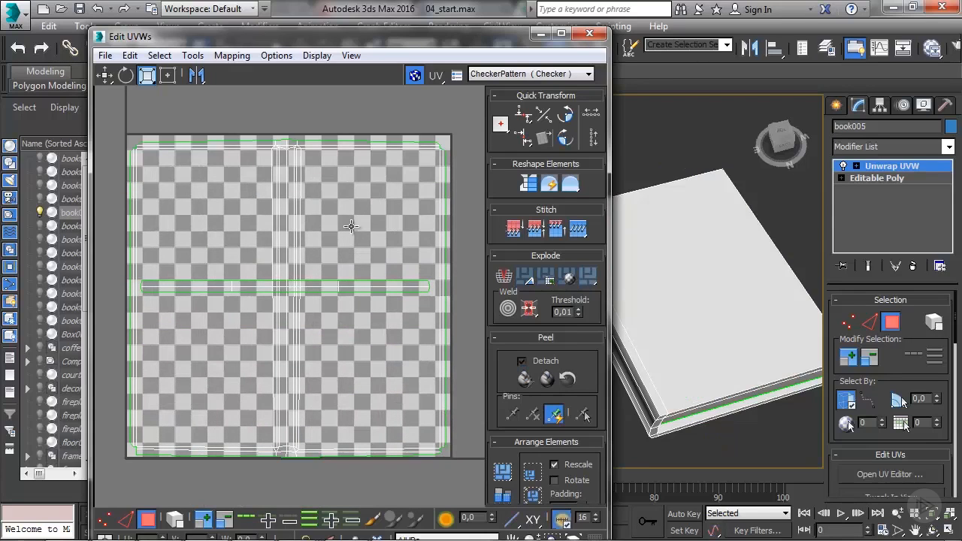